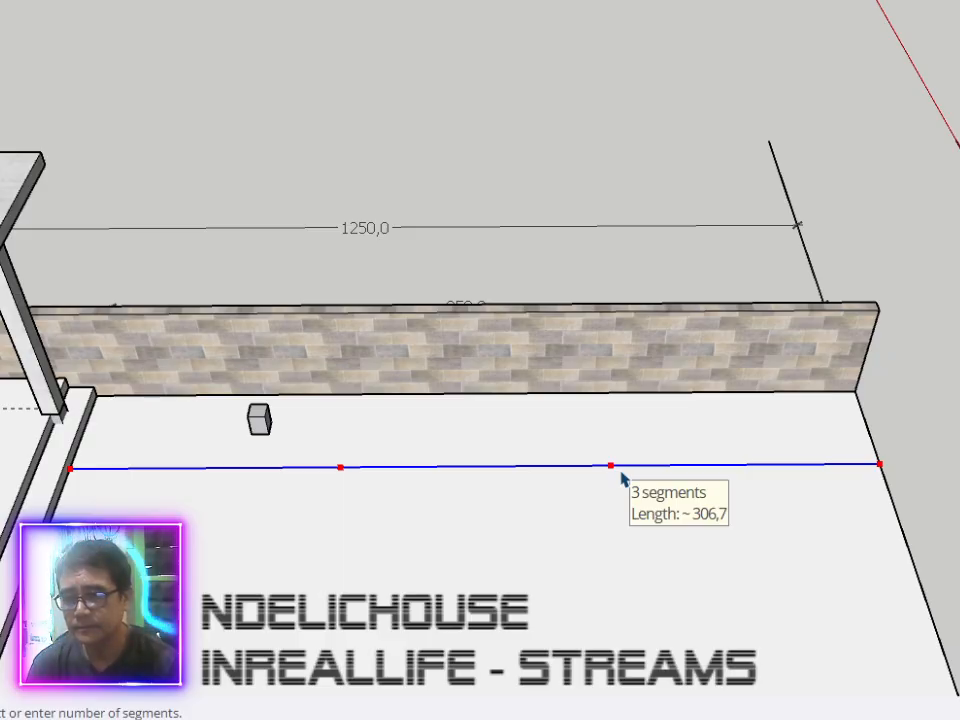
# Divide the floor line parallel to the brick wall into 3 segments and mark a point 25 from its outer end.
pyautogui.click(621, 480)
pyautogui.scroll(2, 919, 453)
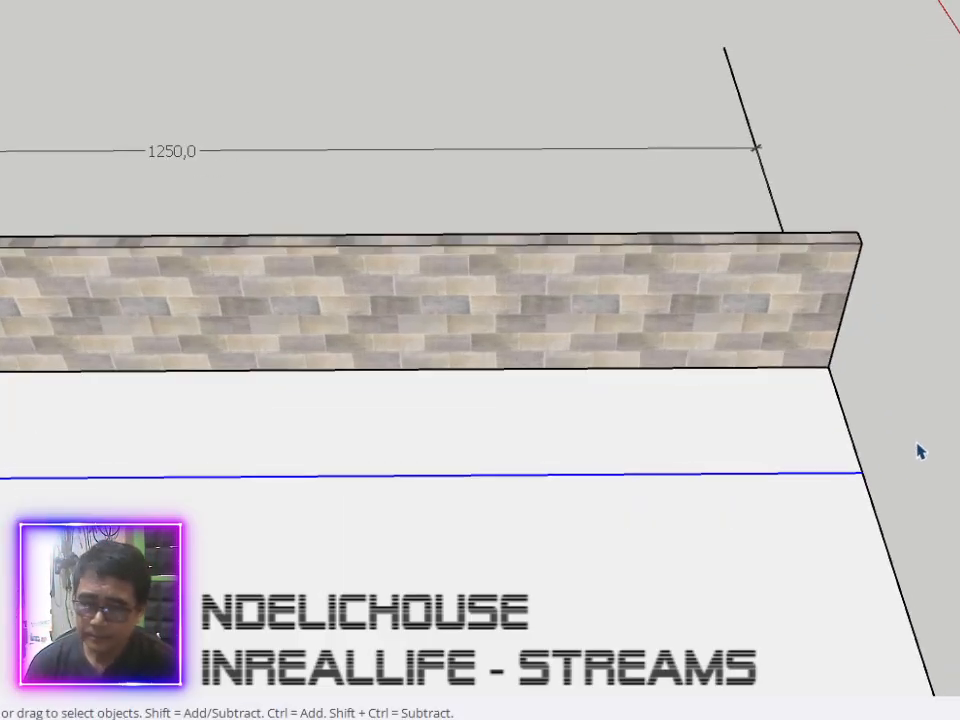
pyautogui.press('l')
pyautogui.click(862, 472)
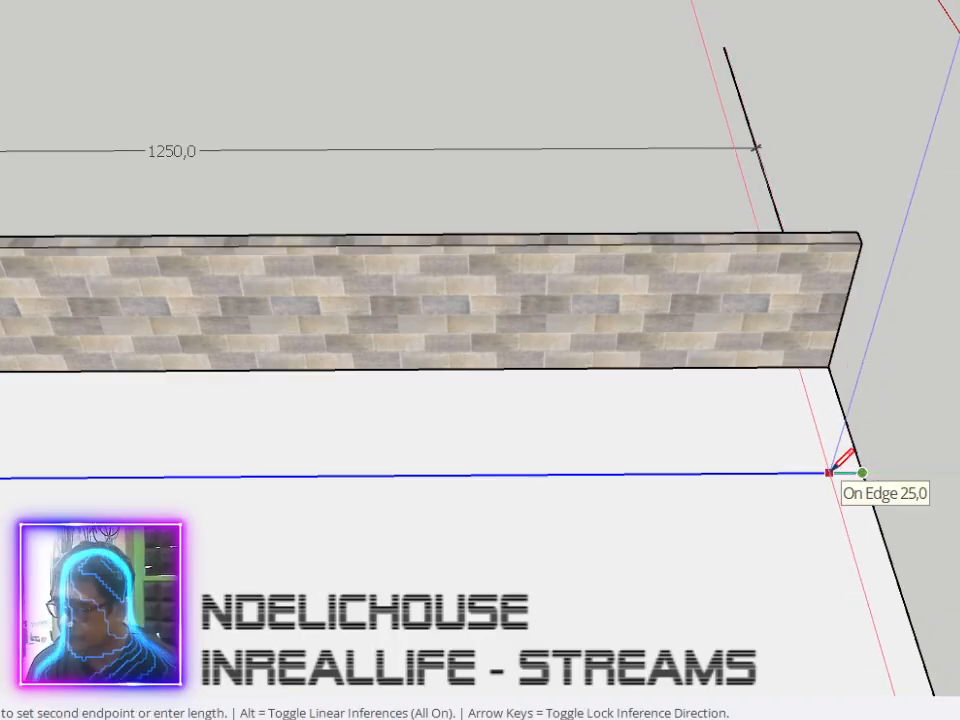
pyautogui.click(829, 472)
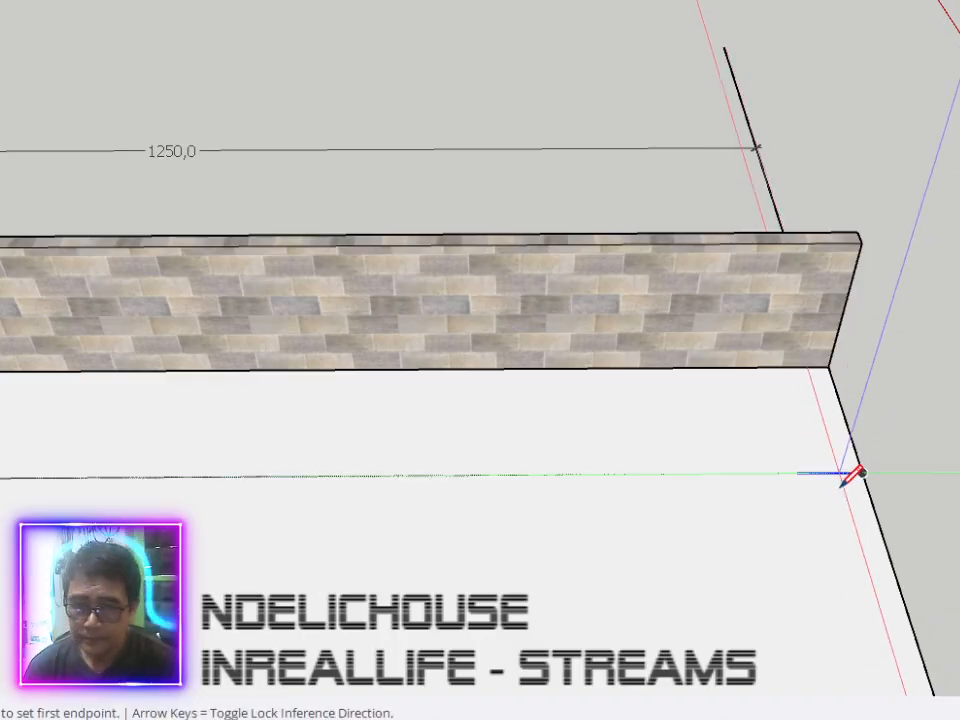
# Draw a short line from the 25 mark toward the brick wall and erase the leftover end segment.
pyautogui.click(829, 472)
pyautogui.click(811, 408)
pyautogui.press('space')
pyautogui.press('e')
pyautogui.click(845, 470)
pyautogui.press('space')
pyautogui.scroll(-2, 852, 476)
pyautogui.keyDown('shift'); pyautogui.moveTo(622, 489); pyautogui.dragTo(761, 470, button='middle'); pyautogui.keyUp('shift')
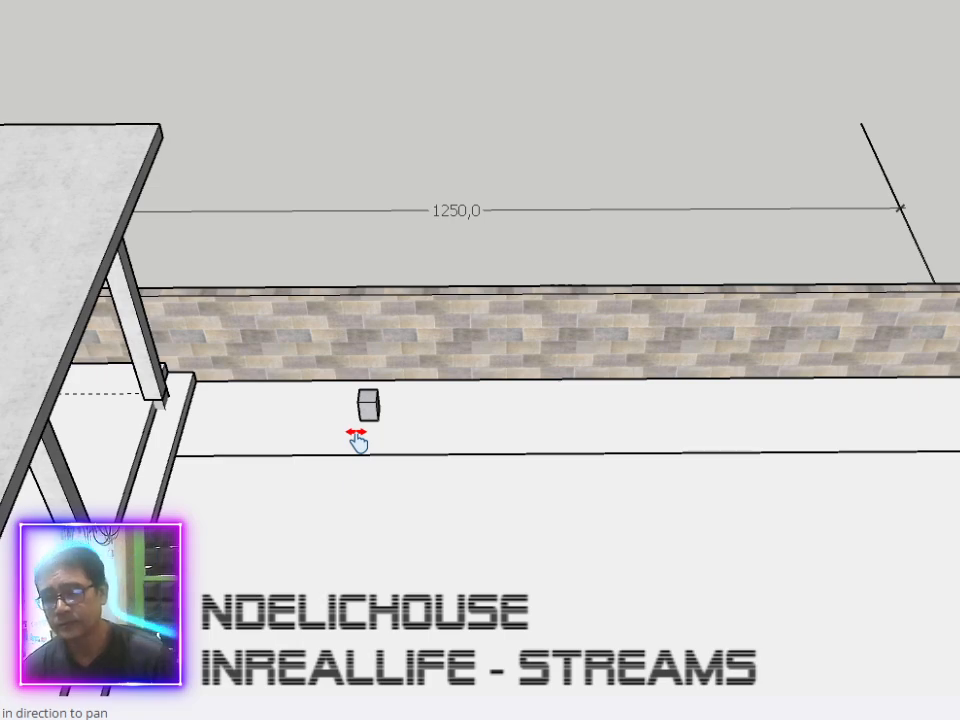
# Draw a guide line from the porch post's base along the green axis, continued vertically down to the floor.
pyautogui.moveTo(358, 441)
pyautogui.mouseDown(button='middle')
pyautogui.moveTo(371, 178)
pyautogui.moveTo(386, 90)
pyautogui.moveTo(445, 84)
pyautogui.moveTo(441, 111)
pyautogui.moveTo(279, 229)
pyautogui.moveTo(295, 312)
pyautogui.moveTo(324, 349)
pyautogui.moveTo(313, 369)
pyautogui.moveTo(292, 340)
pyautogui.moveTo(297, 346)
pyautogui.mouseUp(button='middle')
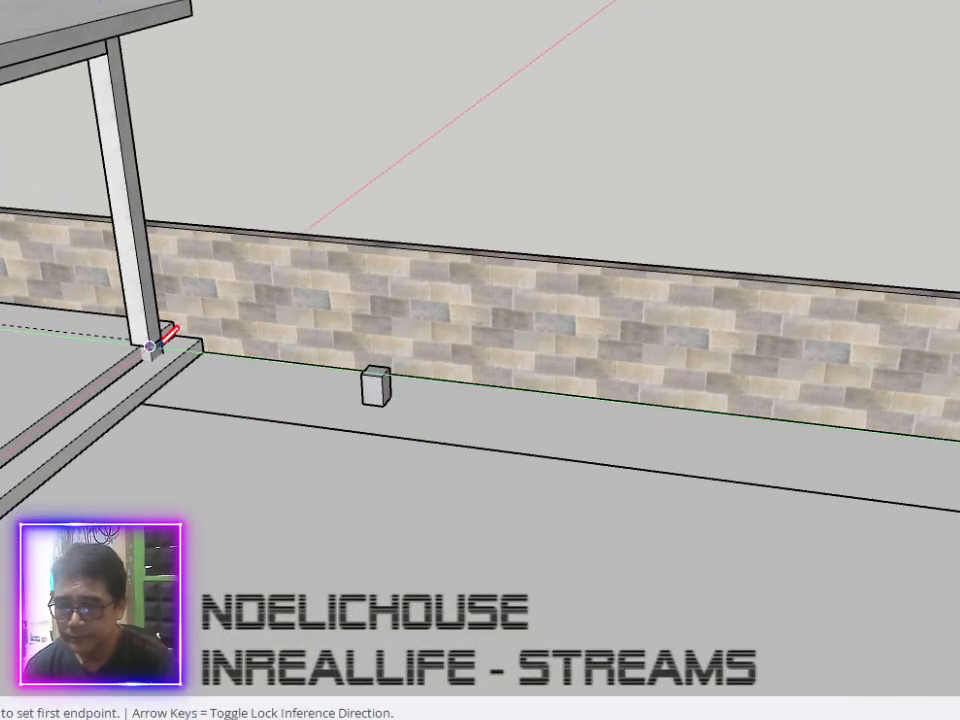
pyautogui.click(160, 340)
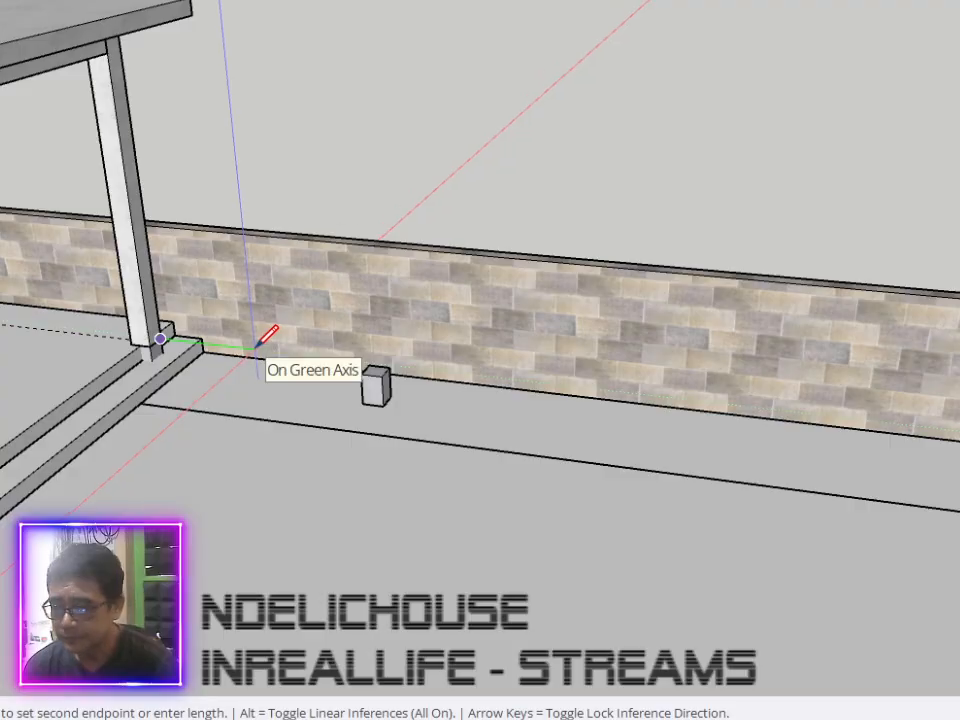
pyautogui.click(256, 346)
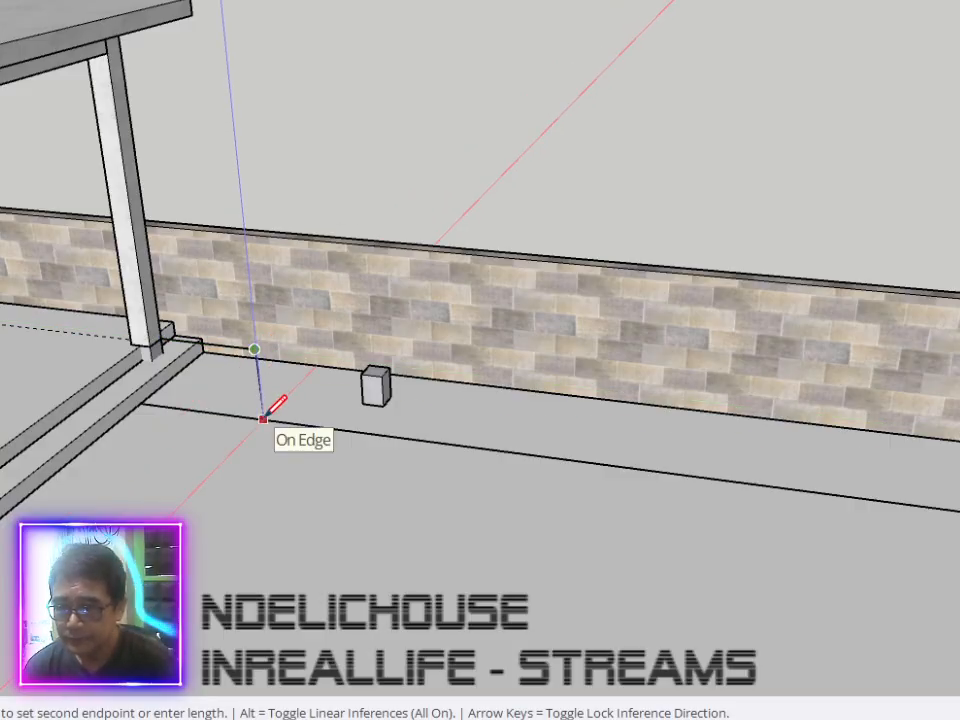
pyautogui.press('Up')
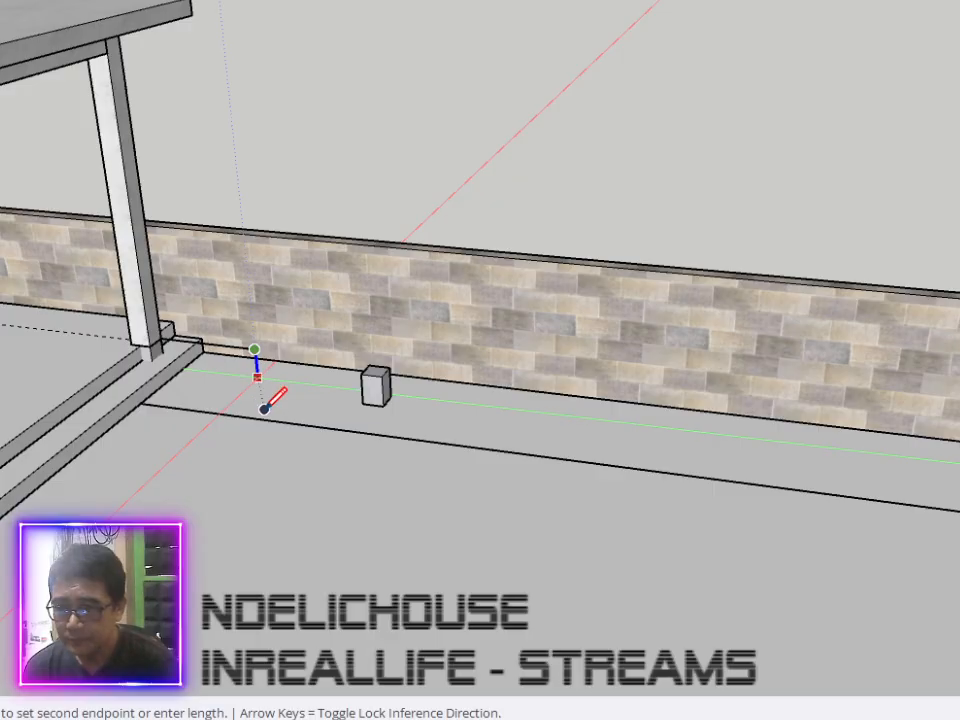
pyautogui.click(263, 395)
pyautogui.press('space')
pyautogui.scroll(4, 298, 338)
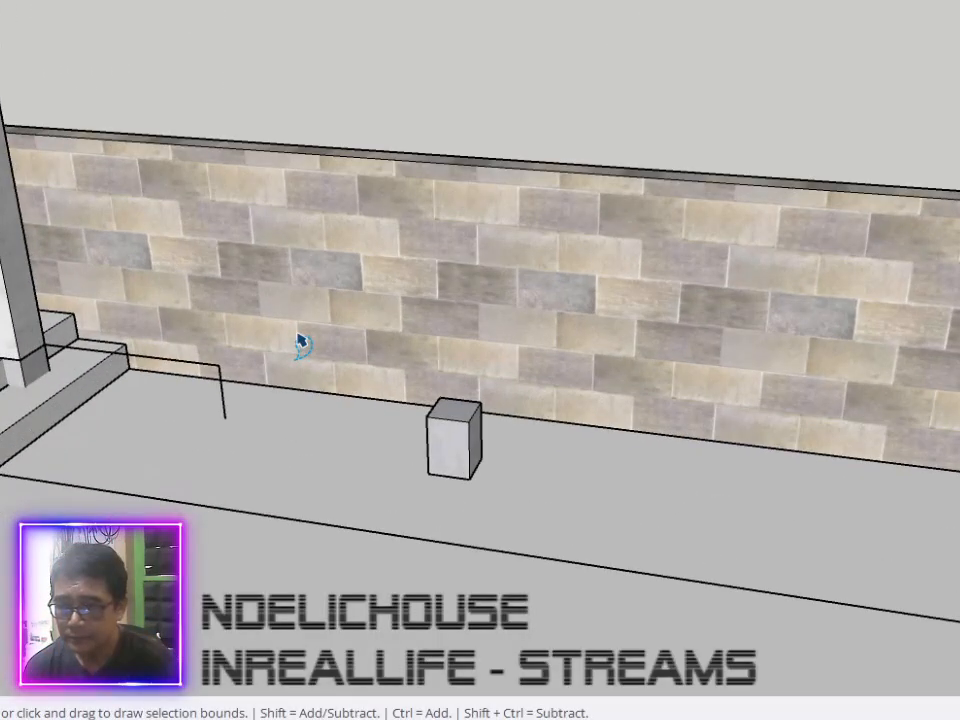
# Copy the small block by its bottom corner to the lower end of the vertical guide line and delete the original.
pyautogui.scroll(-2, 298, 338)
pyautogui.moveTo(298, 338); pyautogui.dragTo(606, 330, button='middle')
pyautogui.click(575, 362)
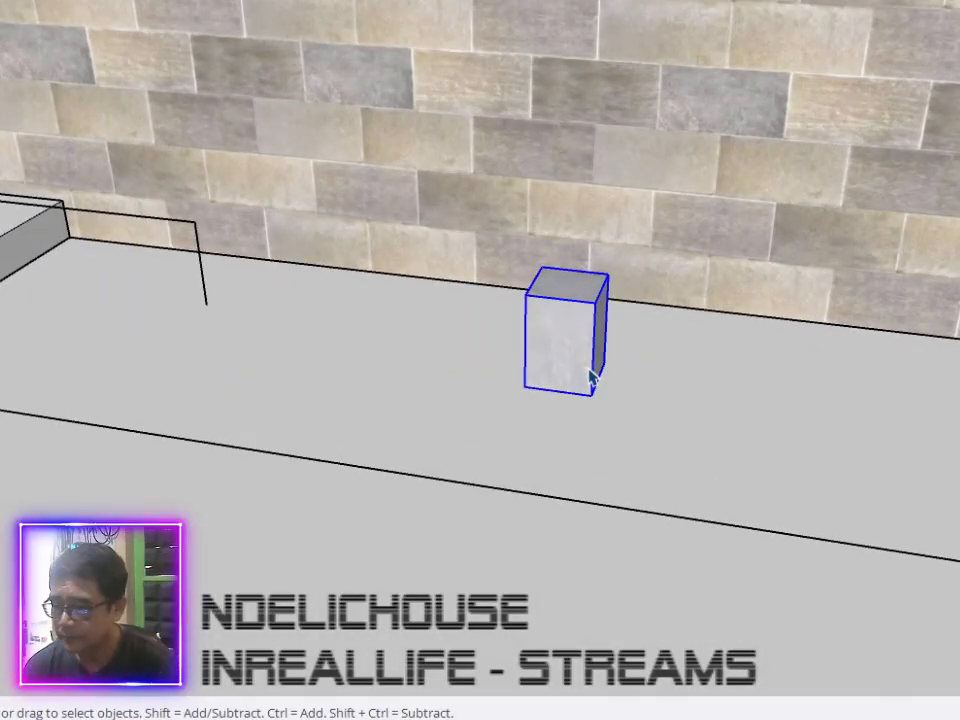
pyautogui.press('m')
pyautogui.click(589, 393)
pyautogui.press('ctrl')
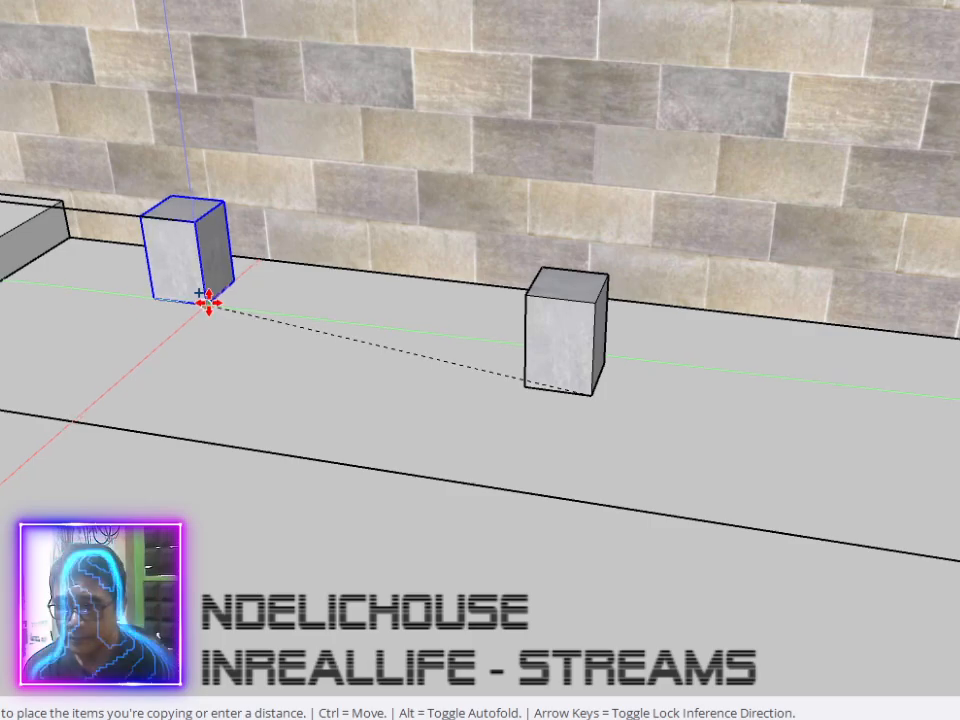
pyautogui.click(208, 300)
pyautogui.press('space')
pyautogui.click(561, 349)
pyautogui.press('Delete')
# Copy the block one block width away from the brick wall along the red axis and delete the original.
pyautogui.scroll(-3, 560, 352)
pyautogui.press('p')
pyautogui.moveTo(558, 346); pyautogui.dragTo(494, 226, button='middle')
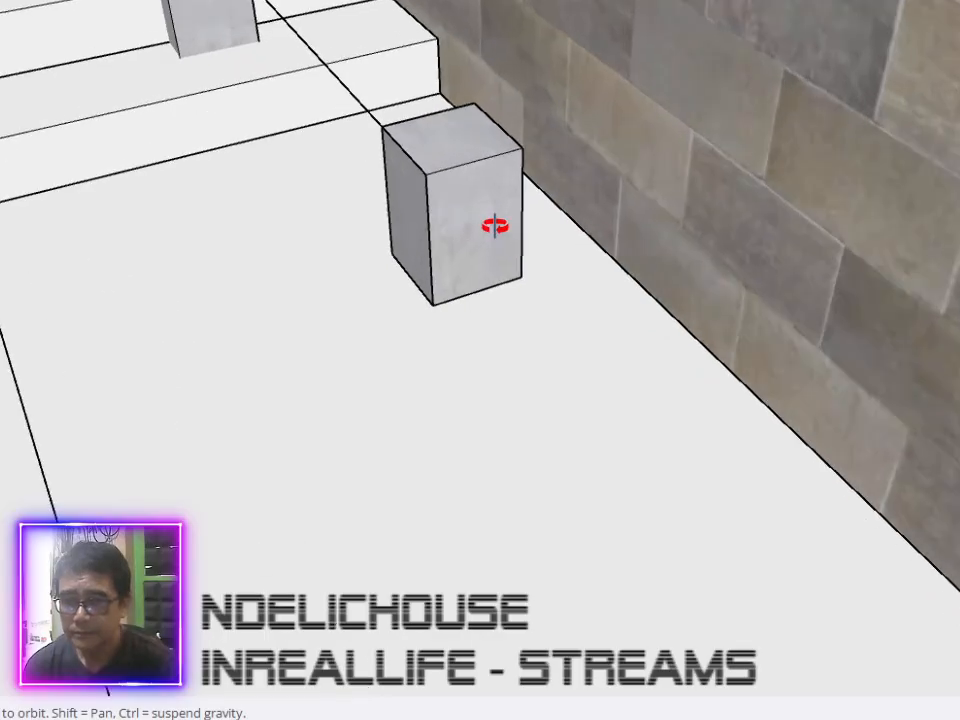
pyautogui.press('space')
pyautogui.click(500, 243)
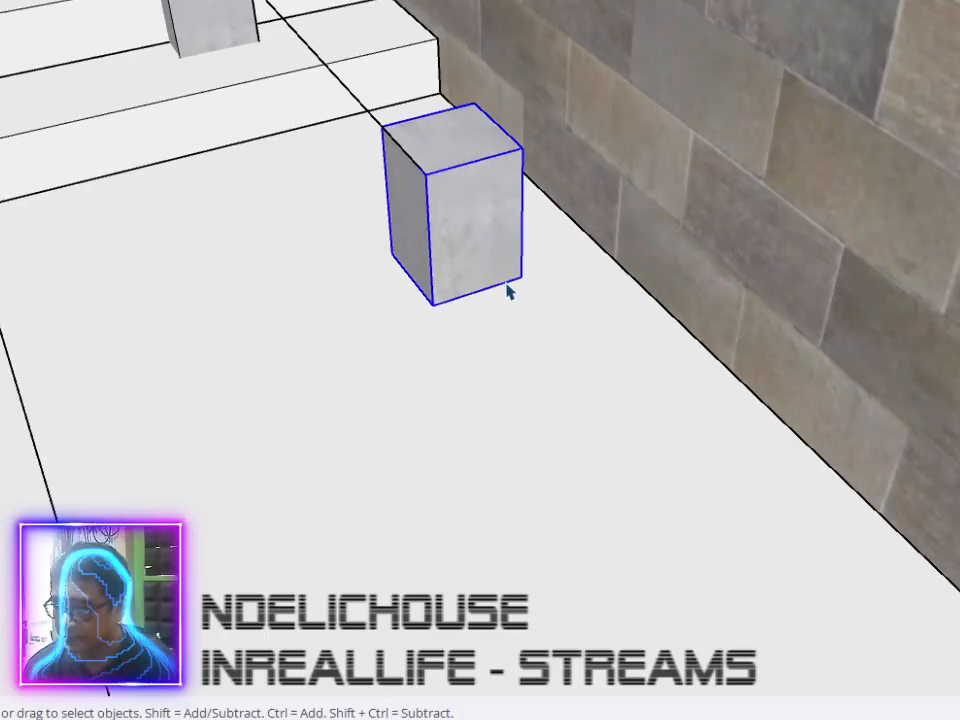
pyautogui.press('m')
pyautogui.press('ctrl')
pyautogui.click(521, 276)
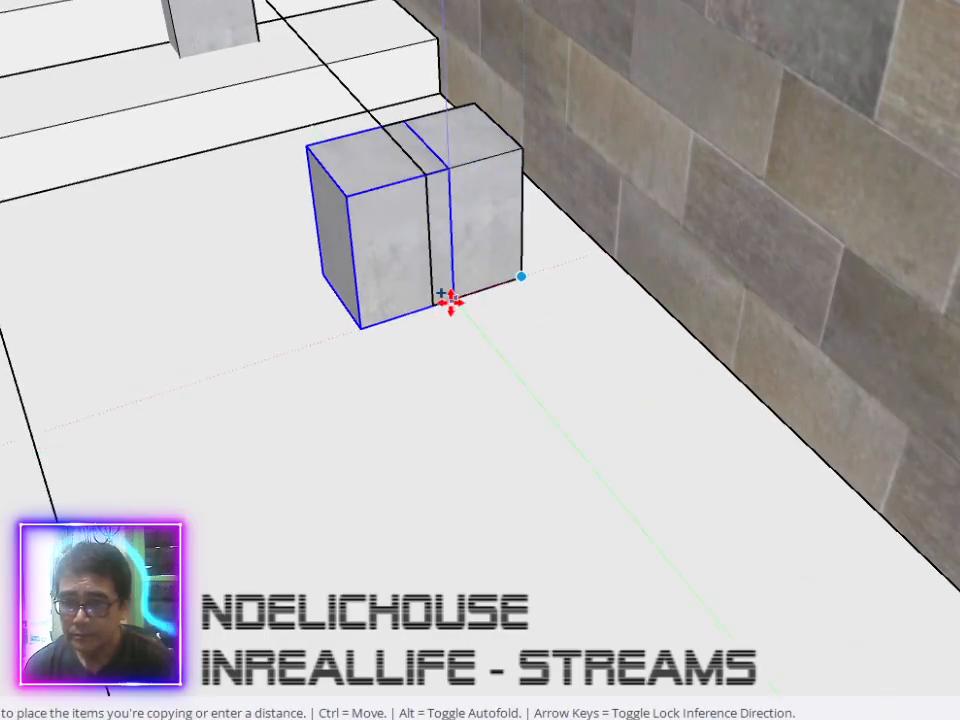
pyautogui.click(433, 300)
pyautogui.press('space')
pyautogui.click(478, 208)
pyautogui.press('Delete')
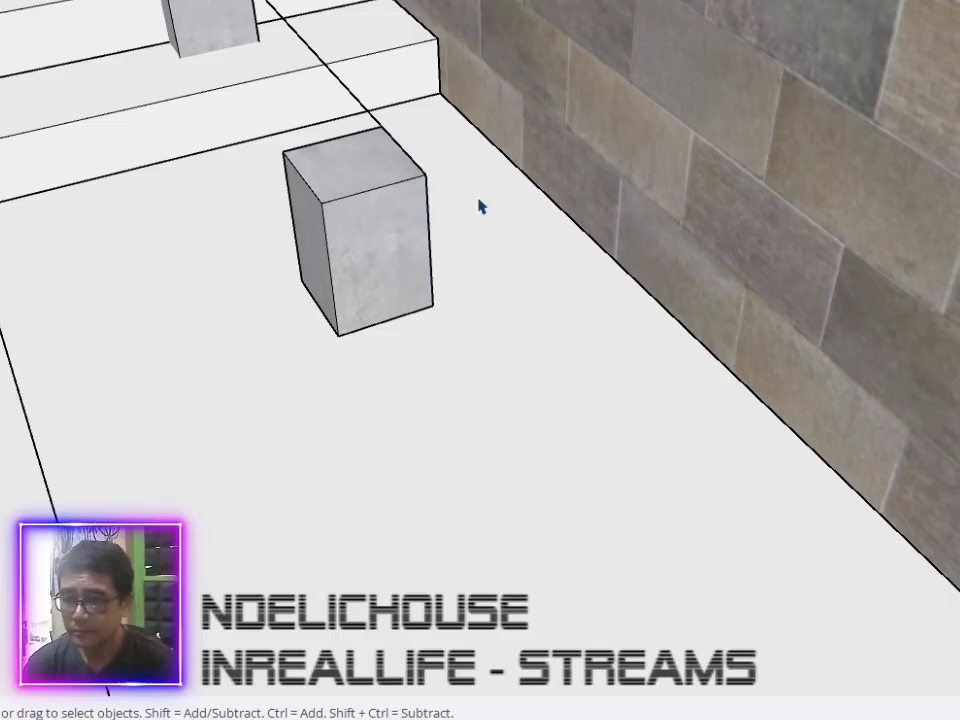
# Make a component from the vertical guide line at the block's corner, keeping the default settings.
pyautogui.scroll(-3, 478, 207)
pyautogui.scroll(-3, 480, 206)
pyautogui.moveTo(465, 214); pyautogui.dragTo(621, 129, button='middle')
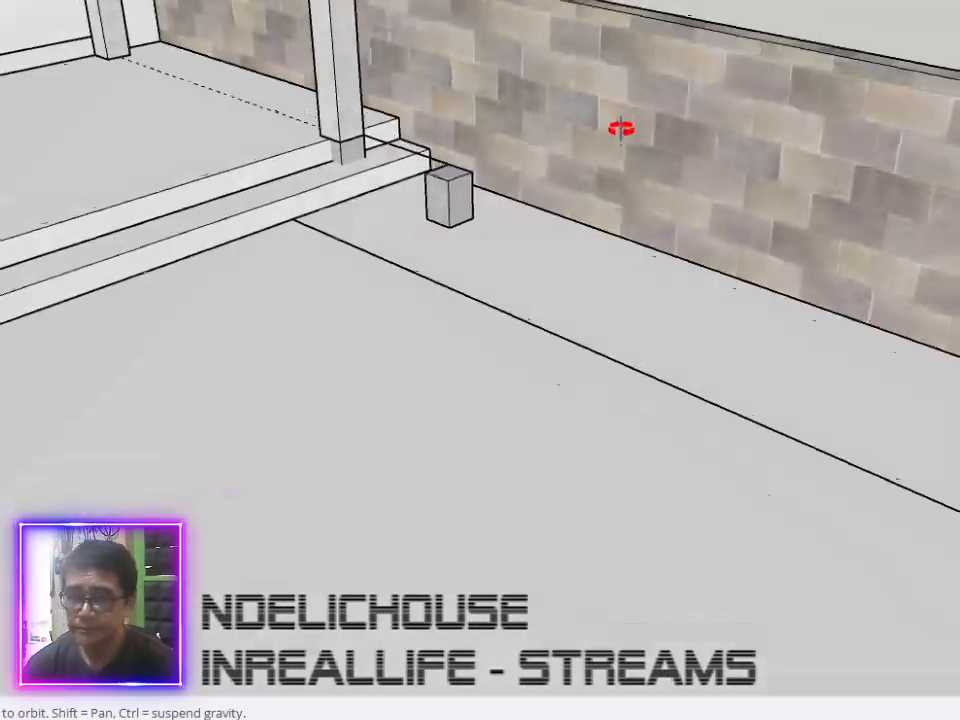
pyautogui.scroll(2, 497, 178)
pyautogui.moveTo(497, 178); pyautogui.dragTo(506, 176, button='middle')
pyautogui.scroll(-2, 506, 177)
pyautogui.moveTo(516, 238)
pyautogui.keyDown('shift'); pyautogui.mouseDown(button='middle')
pyautogui.moveTo(491, 343)
pyautogui.moveTo(575, 320)
pyautogui.moveTo(334, 340)
pyautogui.moveTo(364, 381)
pyautogui.mouseUp(button='middle'); pyautogui.keyUp('shift')
pyautogui.scroll(2, 491, 343)
pyautogui.scroll(-3, 575, 319)
pyautogui.scroll(2, 628, 313)
pyautogui.scroll(-3, 334, 340)
pyautogui.scroll(3, 323, 315)
pyautogui.scroll(1, 322, 315)
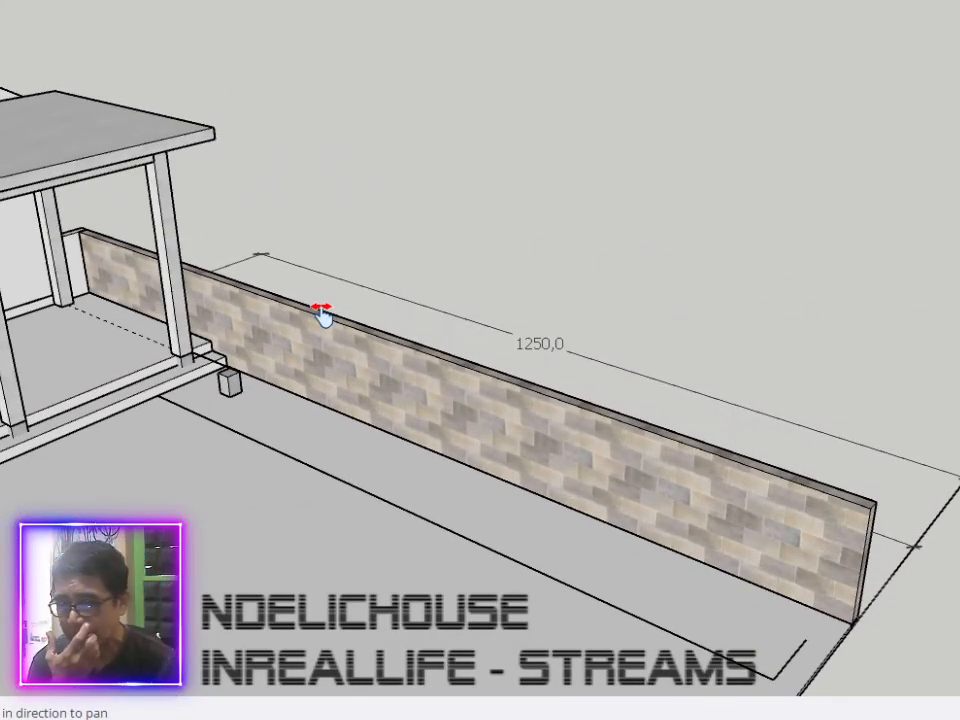
pyautogui.press('space')
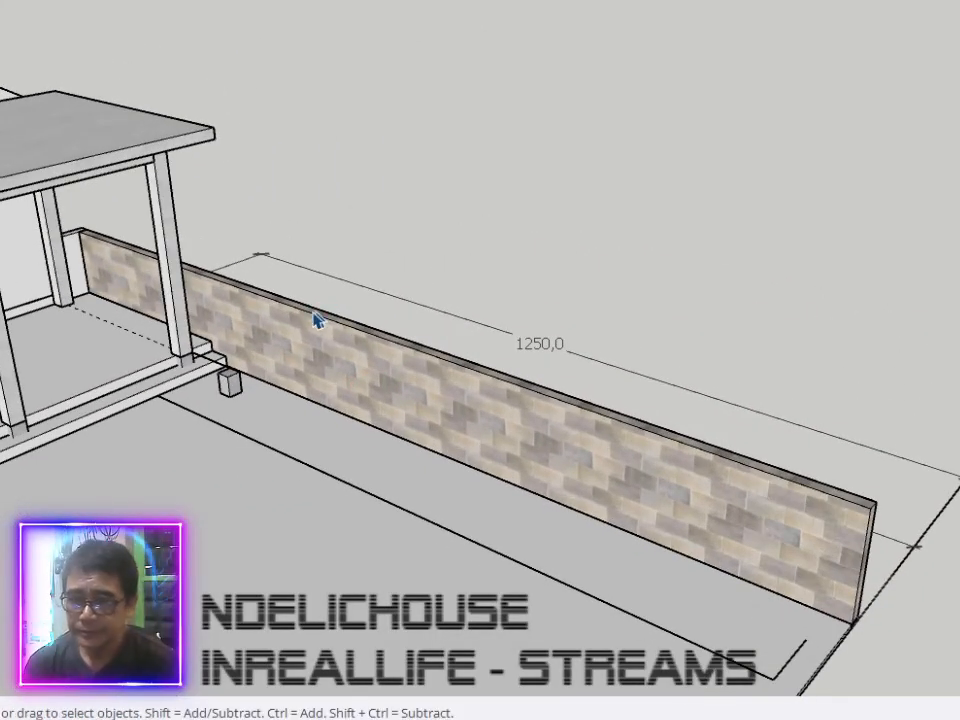
pyautogui.rightClick(243, 380)
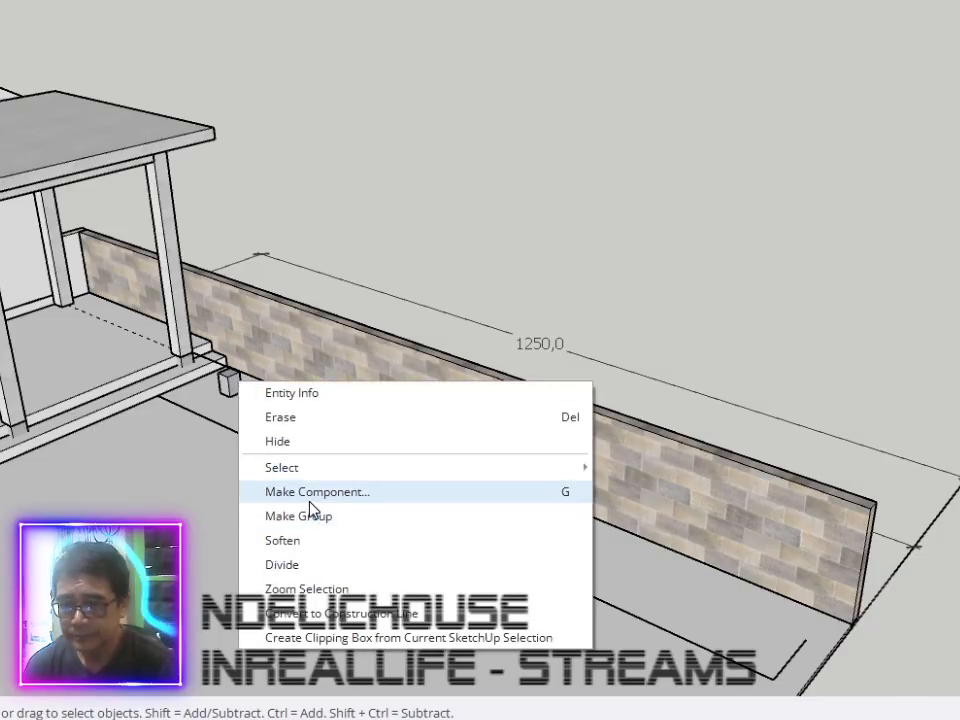
pyautogui.click(314, 497)
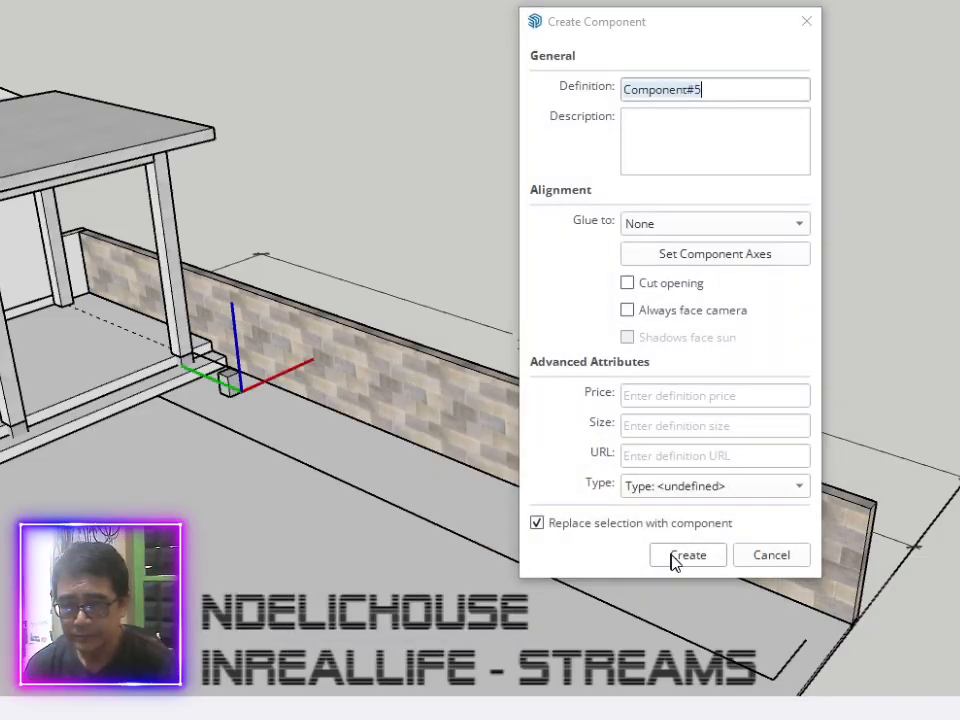
pyautogui.click(687, 555)
# Extend the block upward with Push/Pull into a post reaching the underside of the porch roof slab.
pyautogui.scroll(4, 246, 321)
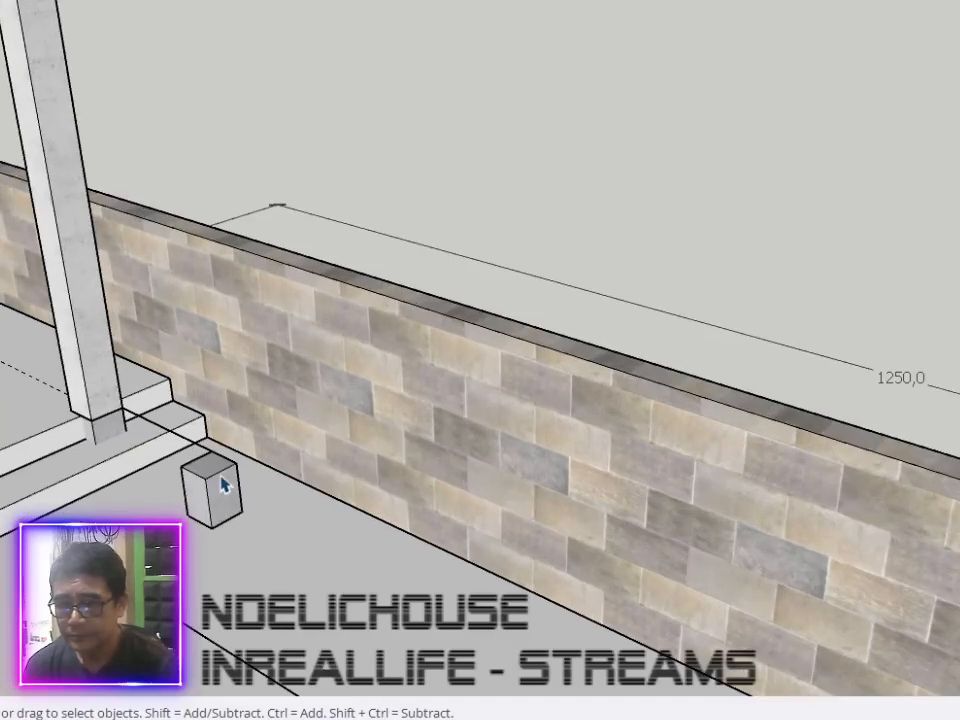
pyautogui.doubleClick(213, 472)
pyautogui.press('p')
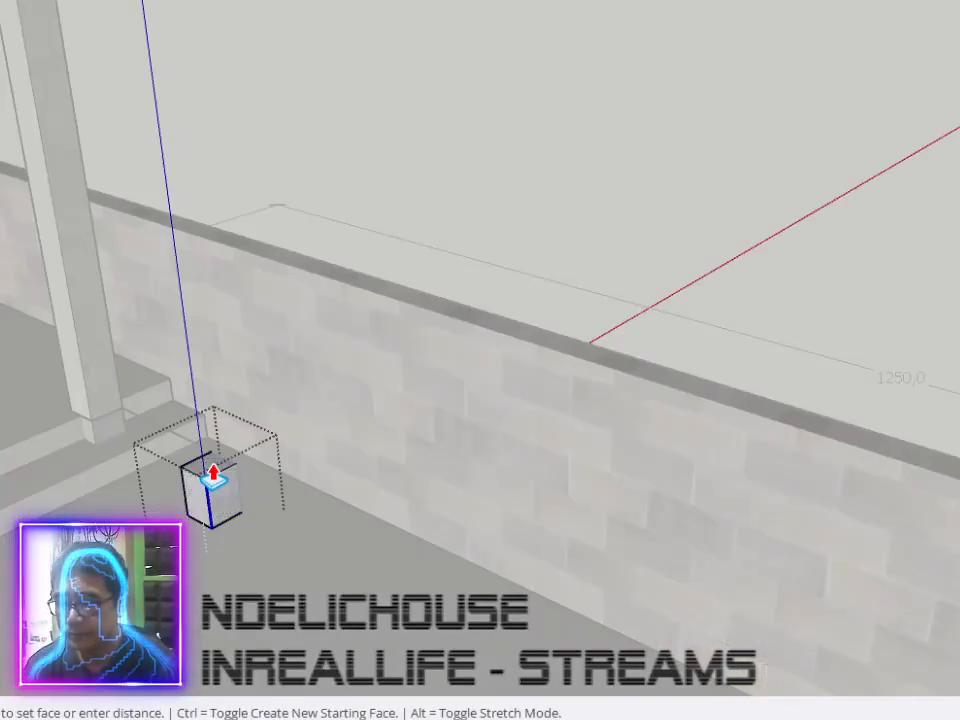
pyautogui.scroll(-3, 214, 455)
pyautogui.click(210, 430)
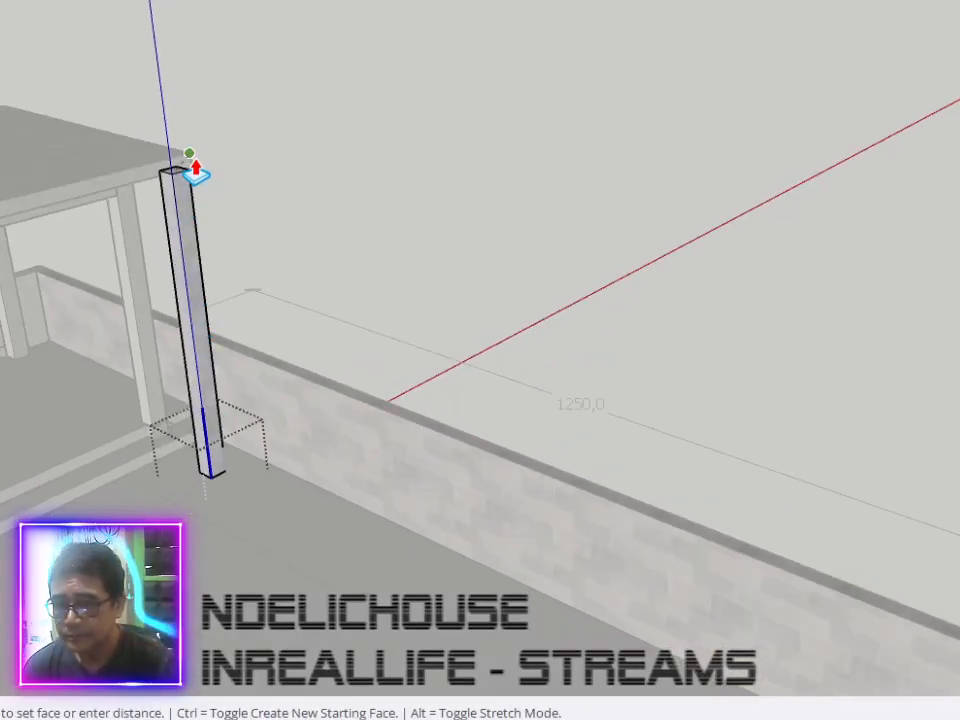
pyautogui.click(195, 167)
pyautogui.press('space')
pyautogui.click(307, 305)
# Copy the new post along the brick wall to the short marker line near the wall's outer end.
pyautogui.scroll(-3, 298, 414)
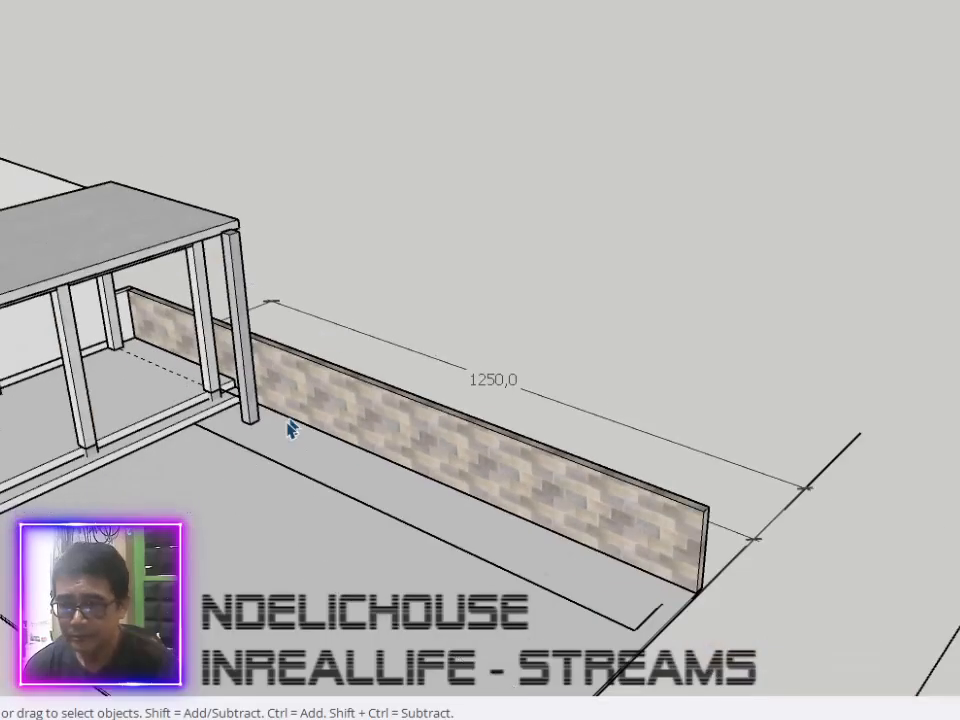
pyautogui.scroll(4, 285, 426)
pyautogui.scroll(-1, 243, 424)
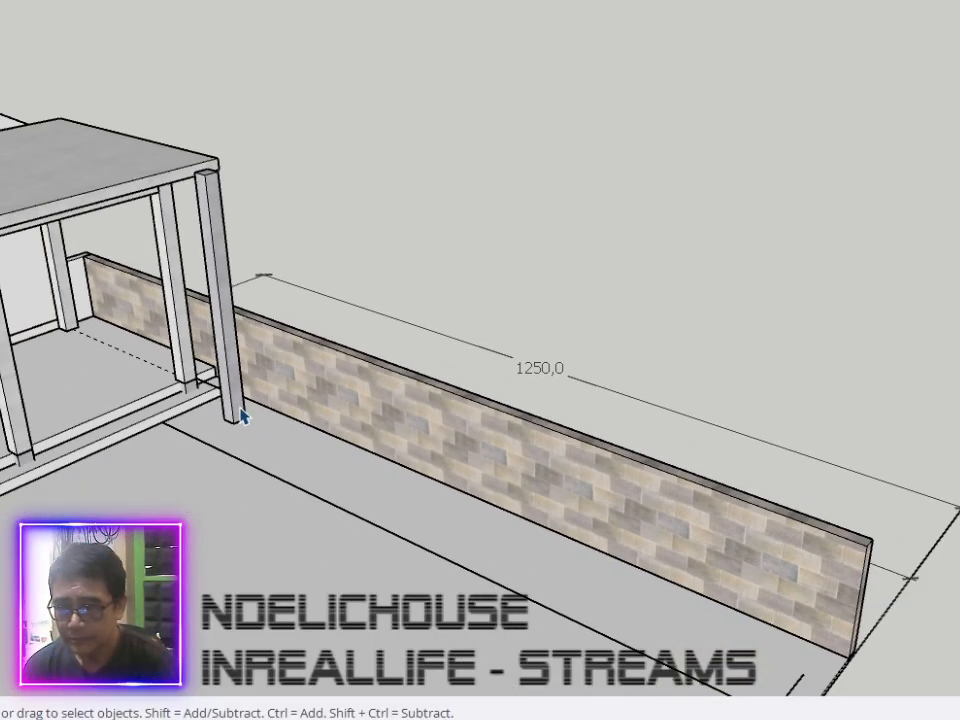
pyautogui.click(238, 410)
pyautogui.press('m')
pyautogui.press('ctrl')
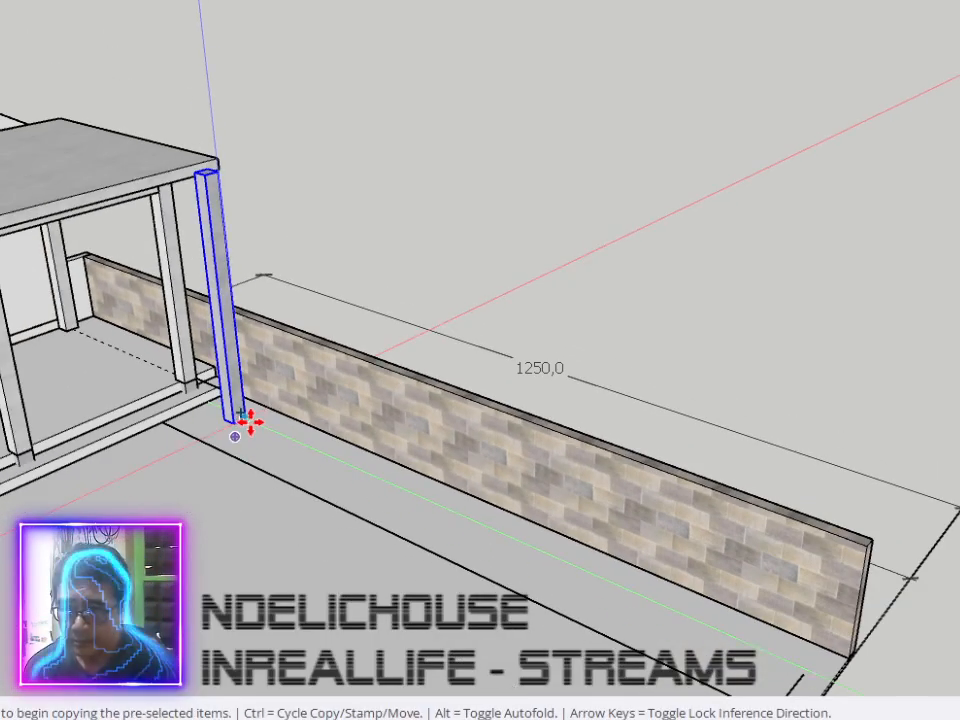
pyautogui.click(250, 424)
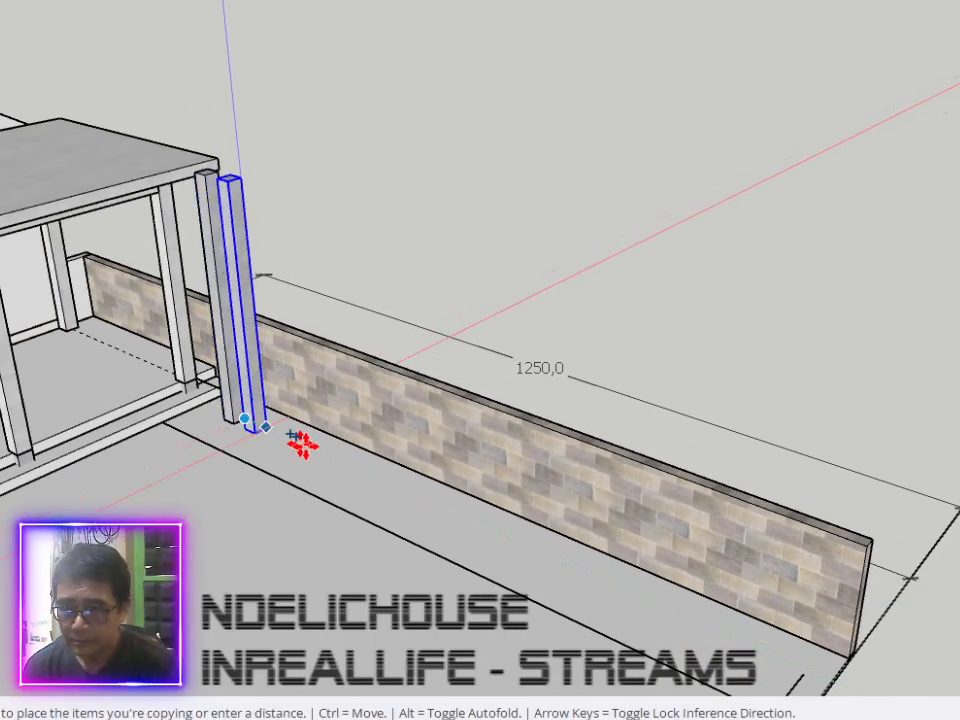
pyautogui.click(801, 663)
pyautogui.press('space')
pyautogui.click(868, 311)
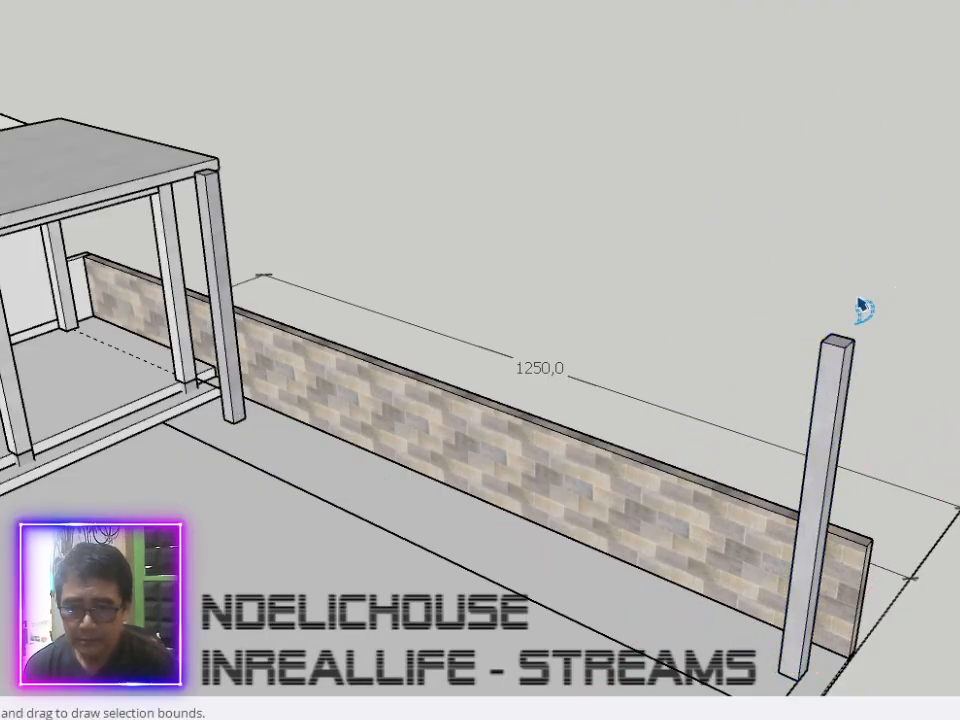
# Lower the top of the new posts with Push/Pull to match the top of the existing porch post.
pyautogui.scroll(-2, 855, 318)
pyautogui.moveTo(795, 302)
pyautogui.mouseDown(button='middle')
pyautogui.moveTo(864, 182)
pyautogui.moveTo(943, 161)
pyautogui.moveTo(653, 219)
pyautogui.mouseUp(button='middle')
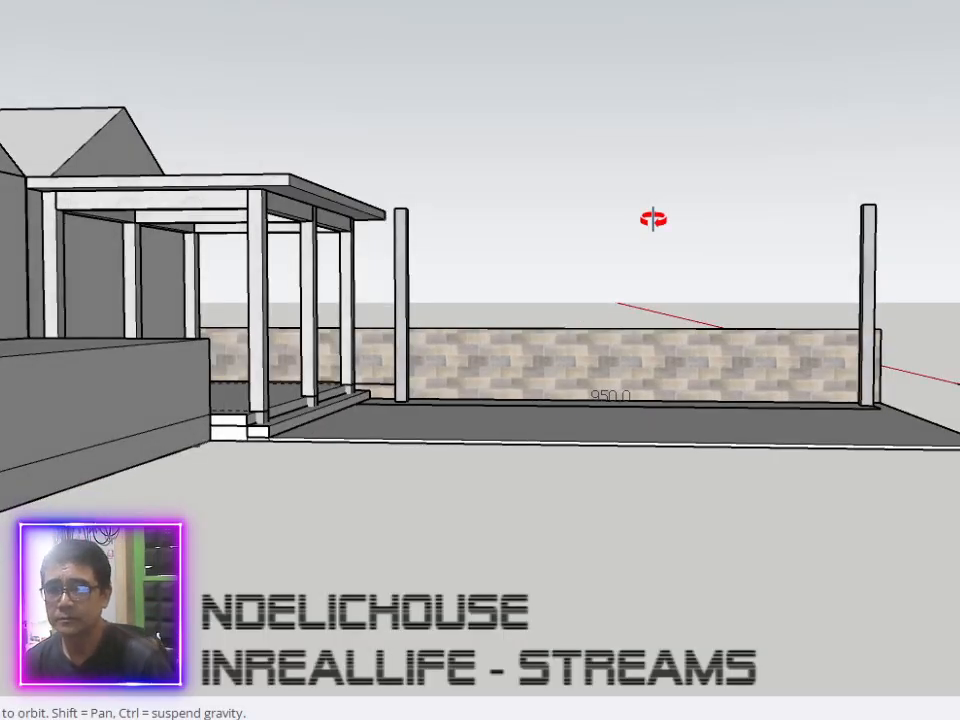
pyautogui.moveTo(587, 159)
pyautogui.mouseDown(button='middle')
pyautogui.moveTo(504, 246)
pyautogui.moveTo(422, 216)
pyautogui.moveTo(460, 187)
pyautogui.moveTo(420, 332)
pyautogui.moveTo(424, 274)
pyautogui.moveTo(392, 274)
pyautogui.moveTo(403, 284)
pyautogui.mouseUp(button='middle')
pyautogui.doubleClick(404, 255)
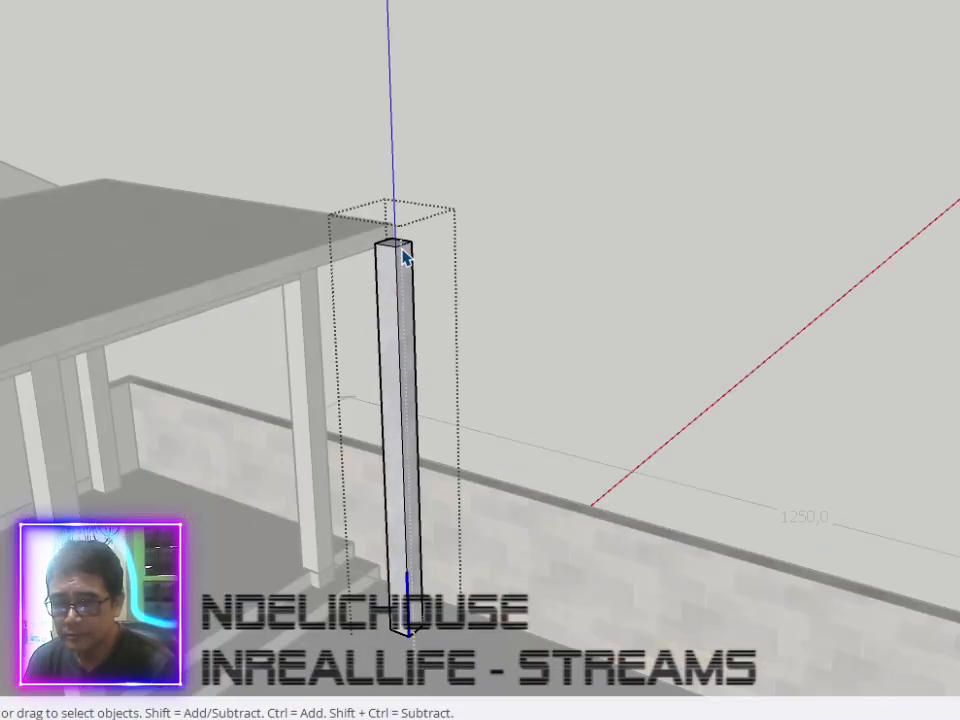
pyautogui.press('p')
pyautogui.click(395, 248)
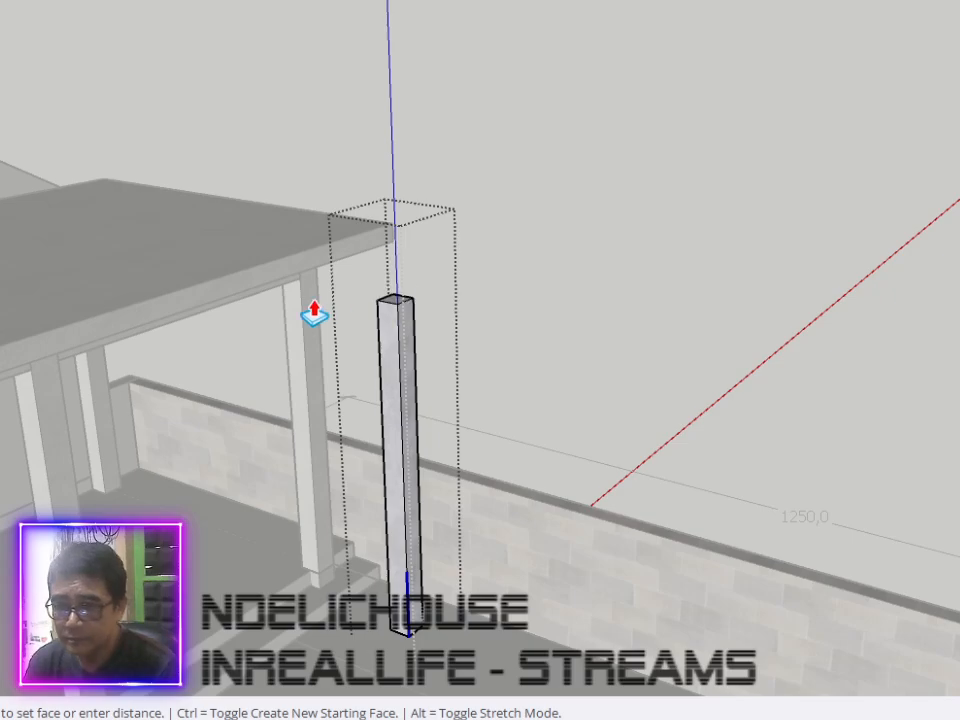
pyautogui.click(299, 279)
pyautogui.press('space')
pyautogui.scroll(-10, 500, 283)
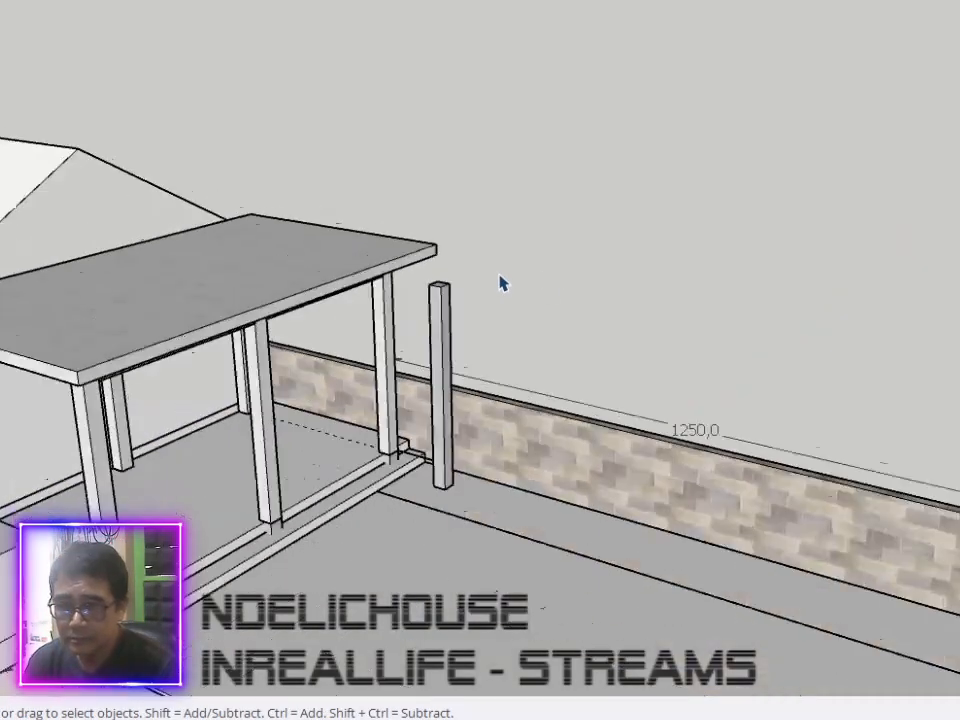
# Draw a floor line connecting the inner base corners of the two wall posts and erase the old layout line.
pyautogui.moveTo(505, 283); pyautogui.dragTo(594, 326, button='middle')
pyautogui.scroll(2, 590, 327)
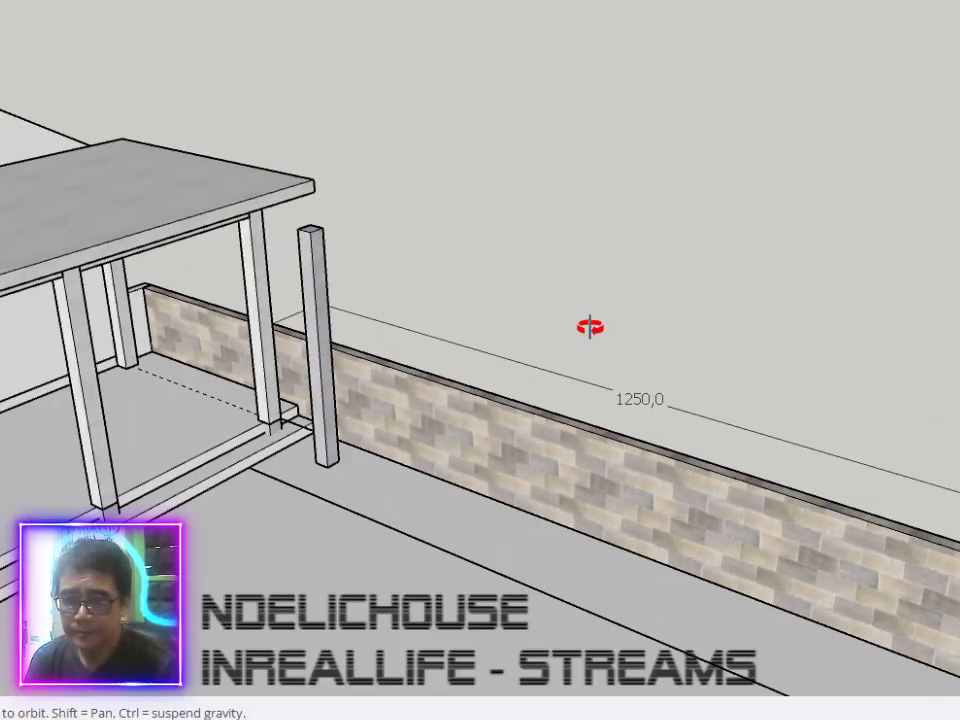
pyautogui.moveTo(645, 265); pyautogui.dragTo(500, 199, button='middle')
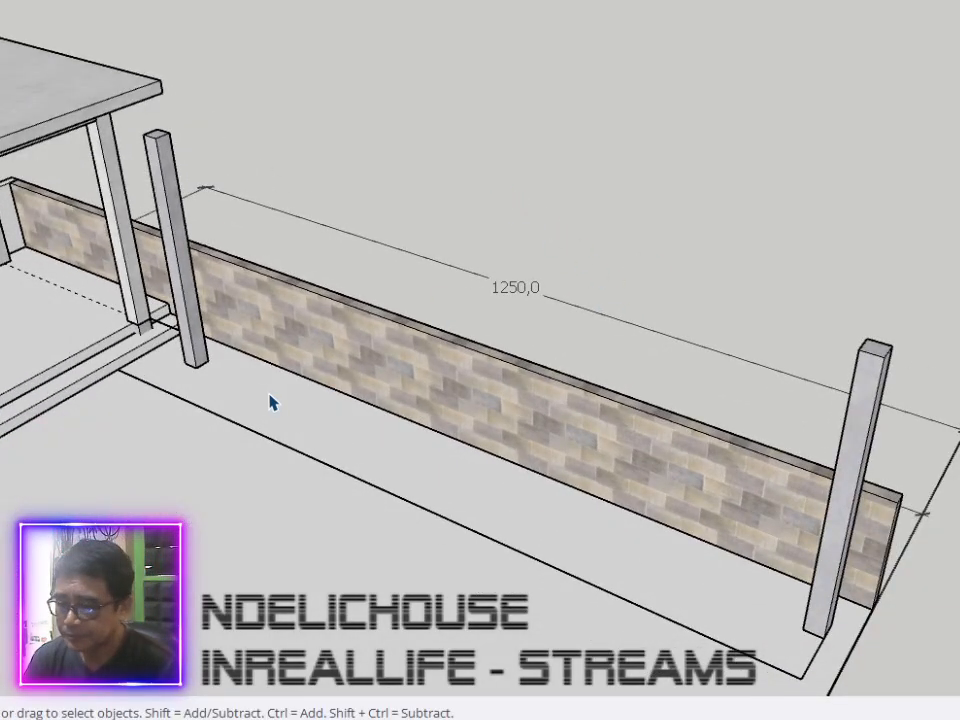
pyautogui.press('l')
pyautogui.click(199, 366)
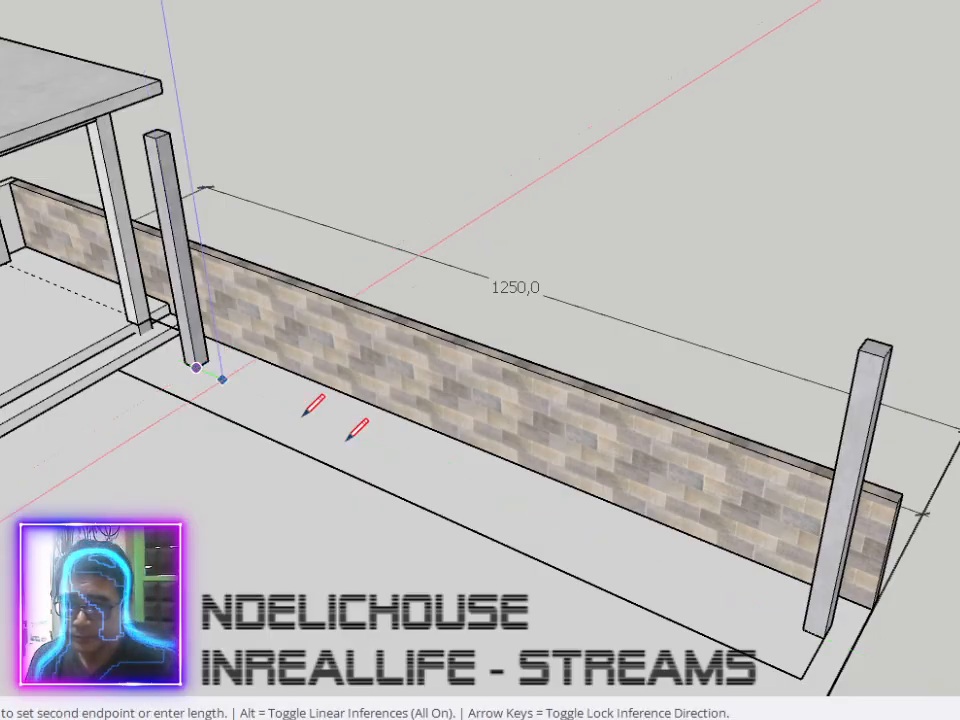
pyautogui.press('e')
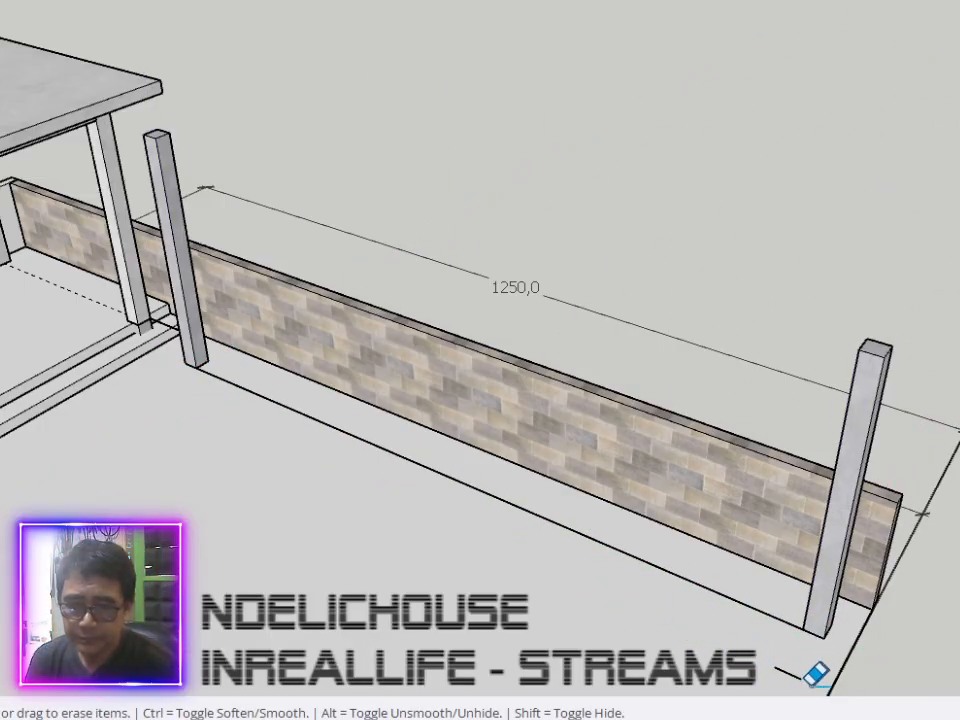
pyautogui.press('space')
# Group the large yard floor face together with its boundary edges.
pyautogui.rightClick(660, 620)
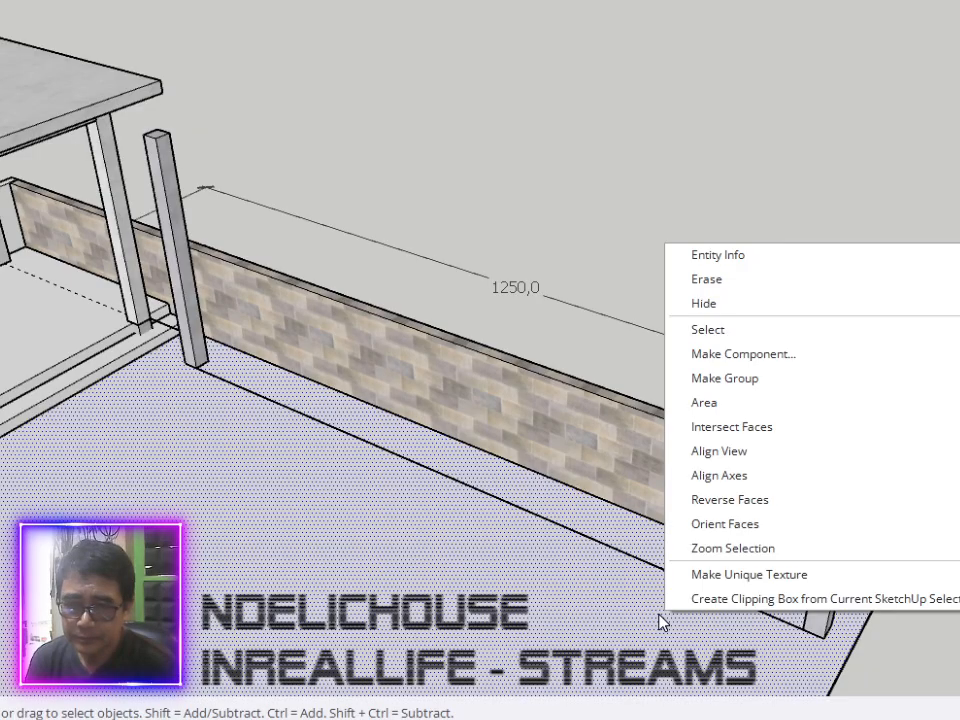
pyautogui.click(628, 259)
pyautogui.scroll(-3, 460, 492)
pyautogui.click(445, 561)
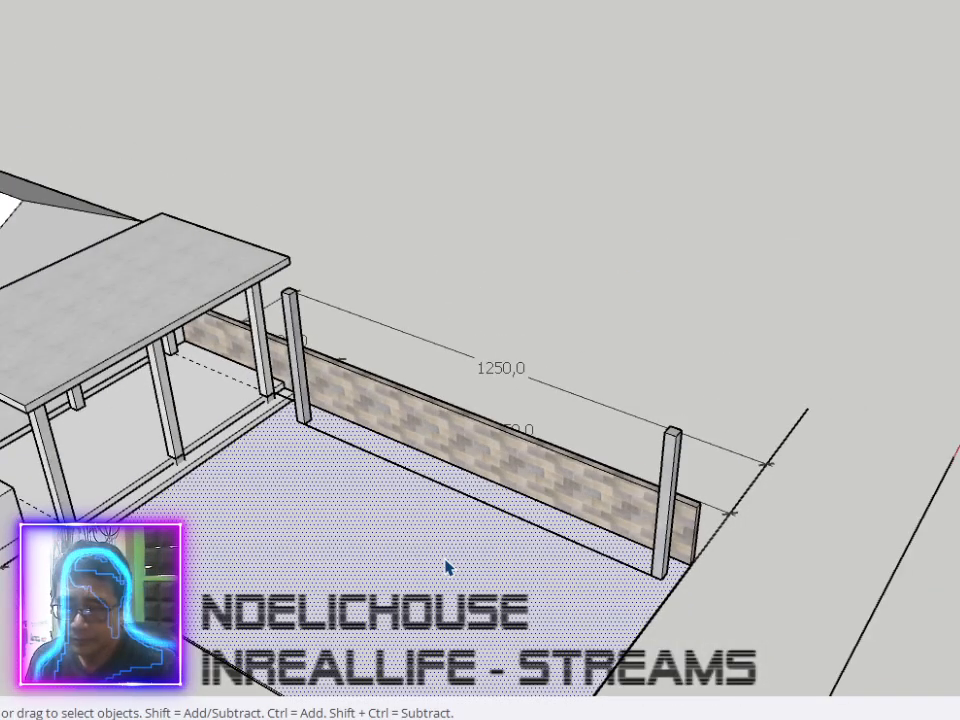
pyautogui.rightClick(530, 404)
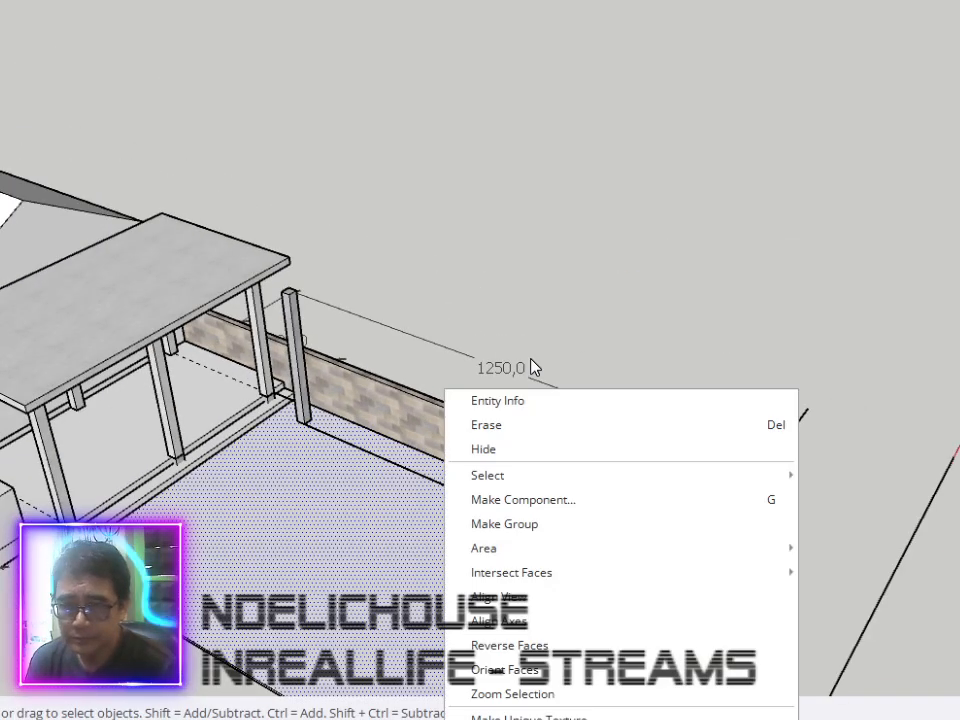
pyautogui.click(521, 525)
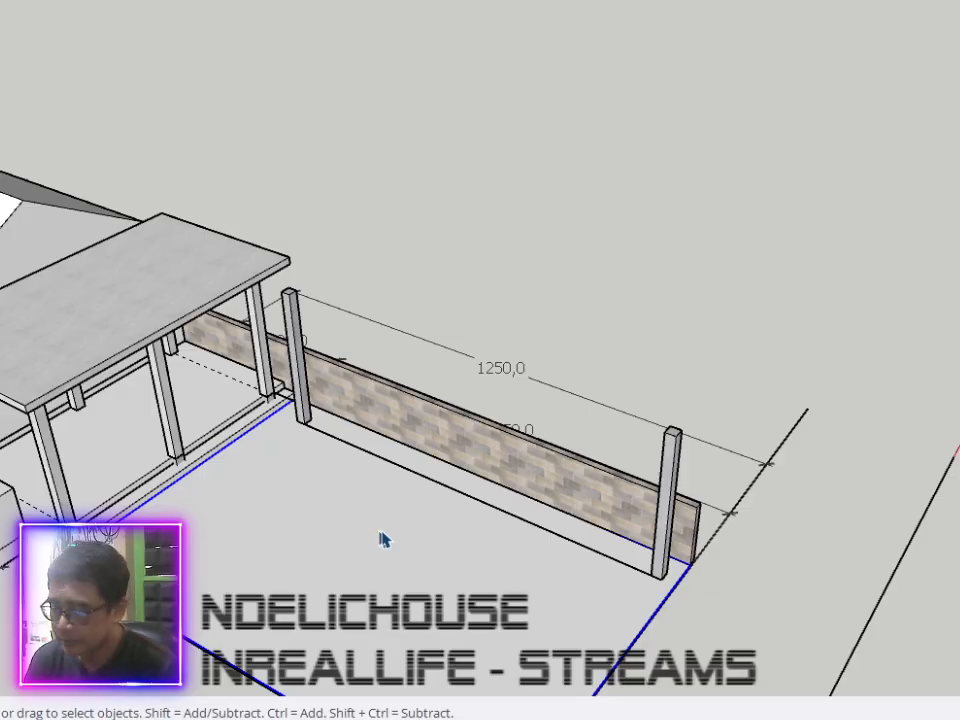
# Open the yard floor group and extrude its face down with Push/Pull to the slab's lower corner.
pyautogui.scroll(10, 467, 315)
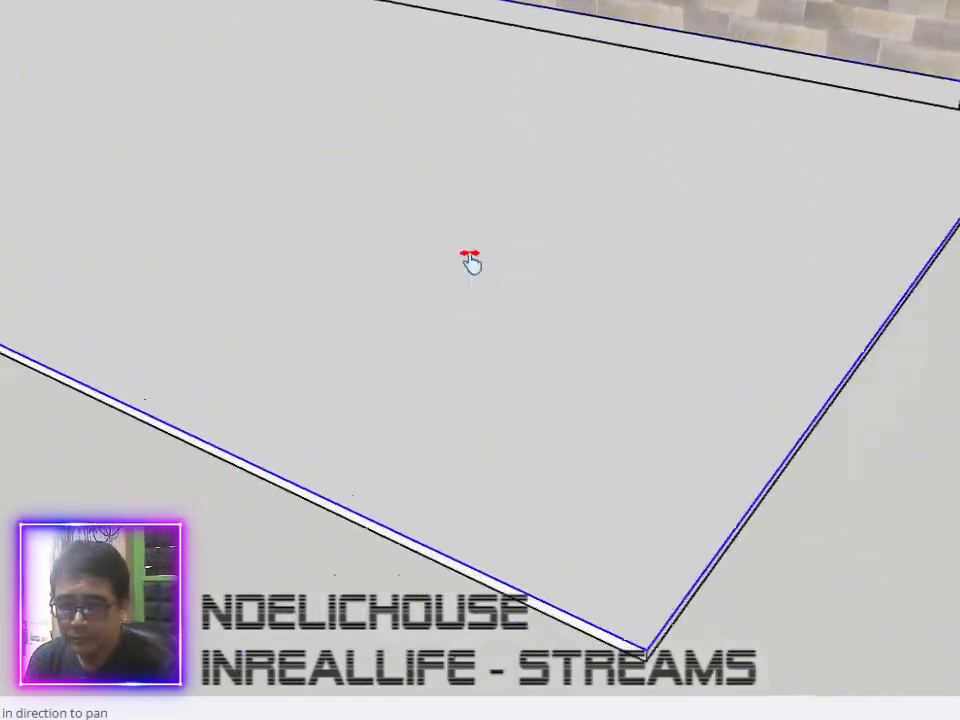
pyautogui.scroll(-3, 564, 381)
pyautogui.scroll(3, 557, 392)
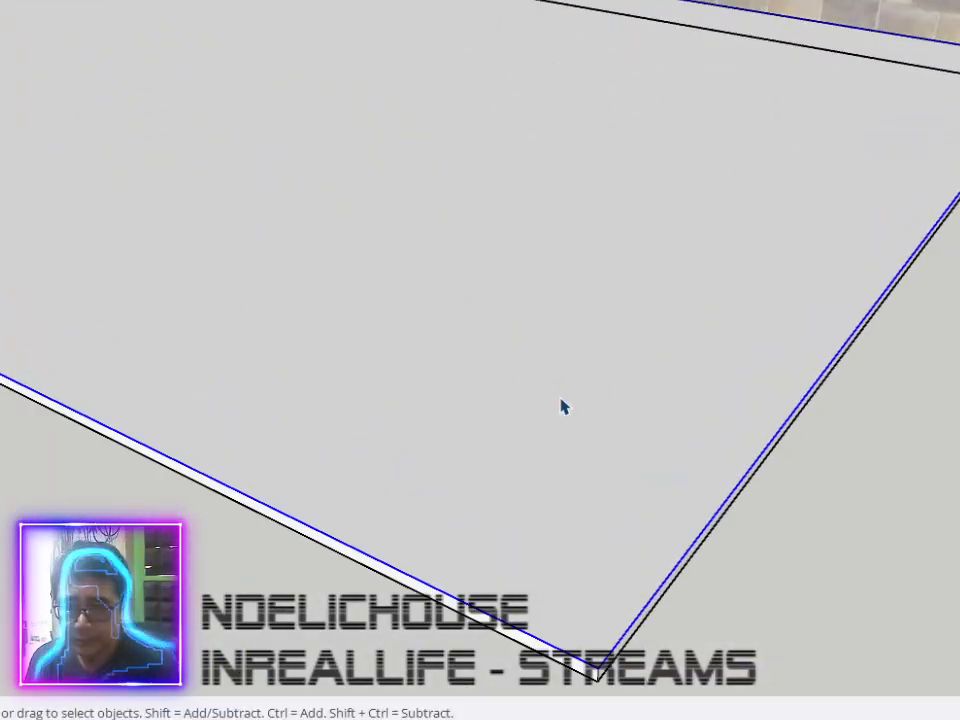
pyautogui.doubleClick(563, 419)
pyautogui.press('p')
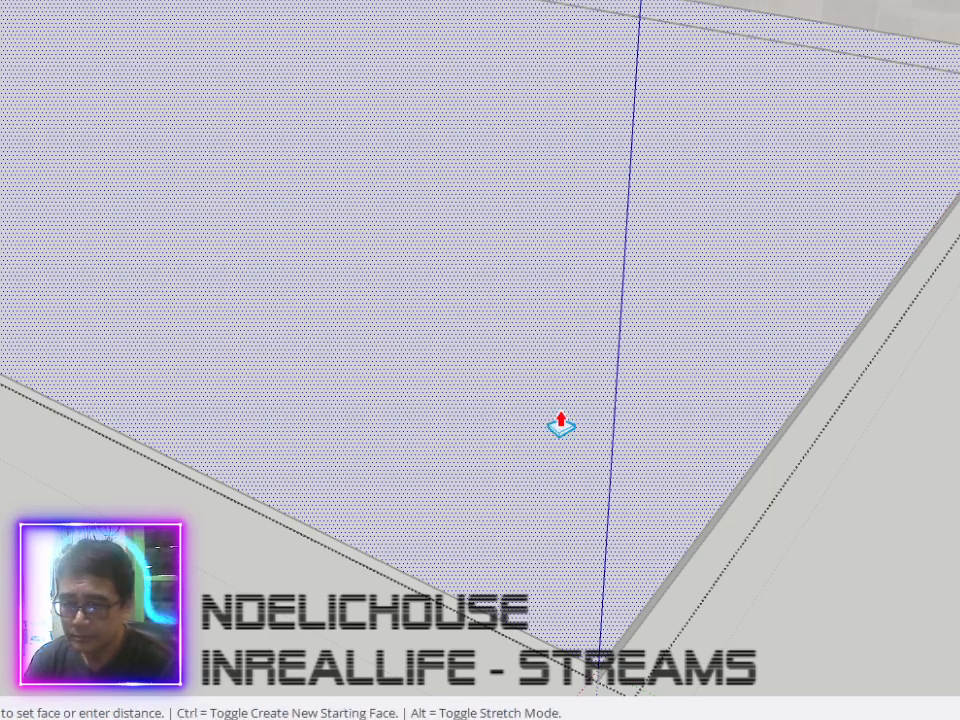
pyautogui.click(562, 421)
pyautogui.click(596, 688)
pyautogui.press('space')
pyautogui.click(802, 578)
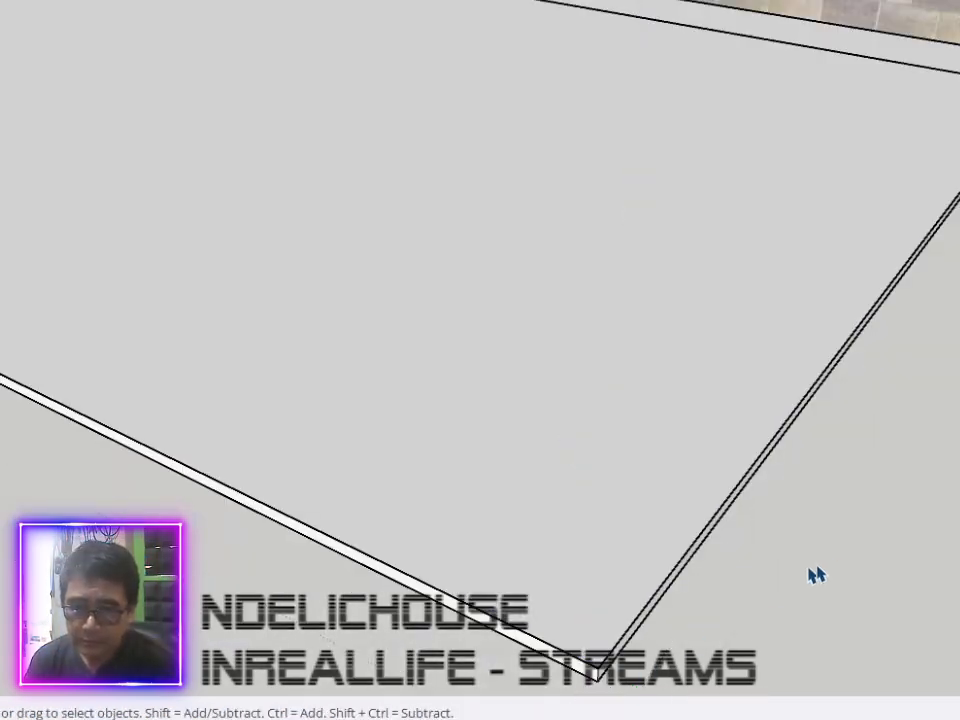
# Hide the yard floor group and erase the leftover original slab faces and edges beneath it, including the short corner edge.
pyautogui.rightClick(700, 472)
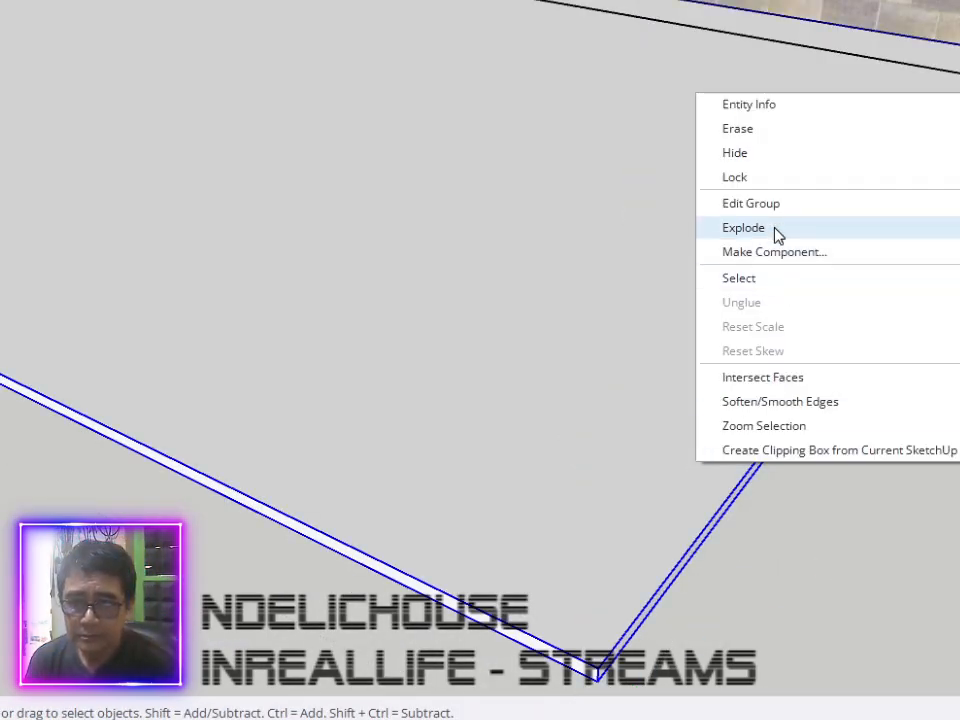
pyautogui.click(776, 155)
pyautogui.scroll(-3, 848, 424)
pyautogui.press('e')
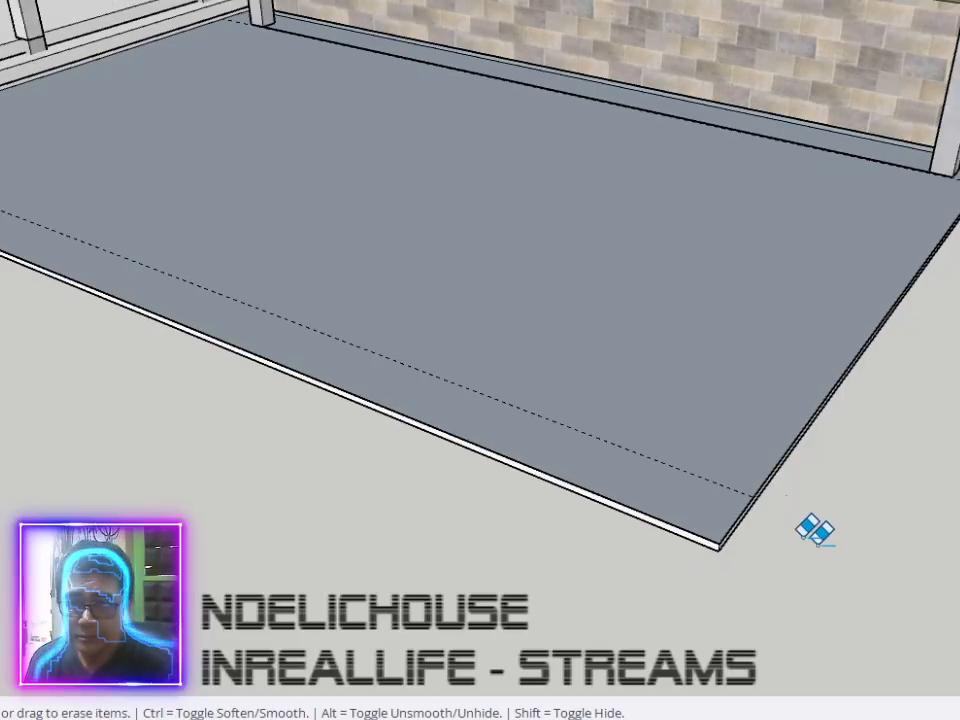
pyautogui.moveTo(830, 556); pyautogui.dragTo(676, 447)
pyautogui.moveTo(704, 513); pyautogui.dragTo(555, 584)
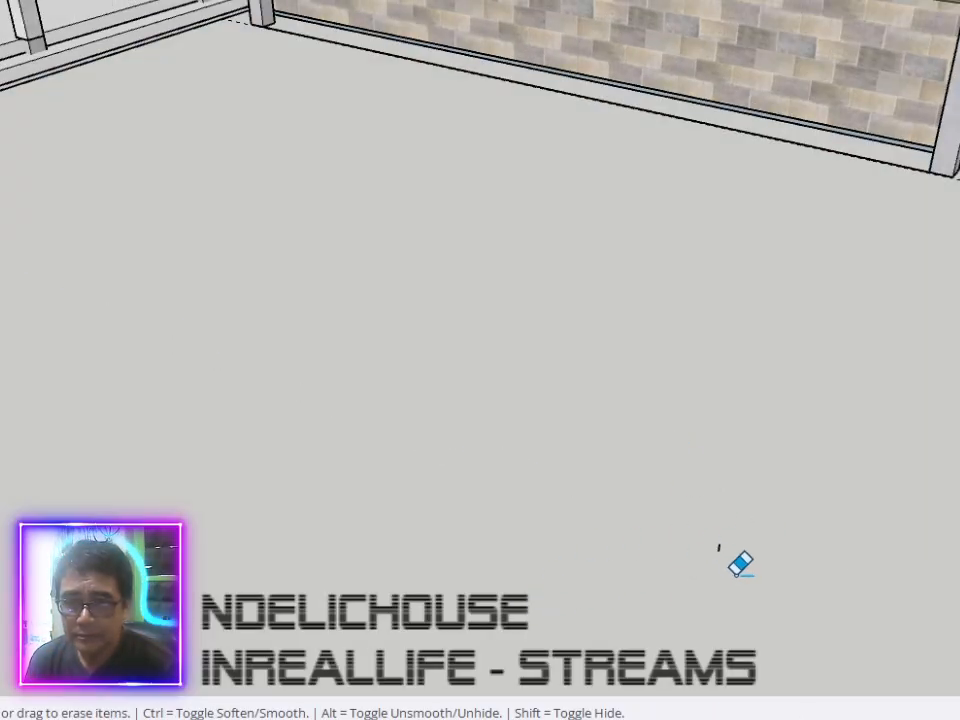
pyautogui.press('space')
pyautogui.moveTo(696, 525); pyautogui.dragTo(757, 583)
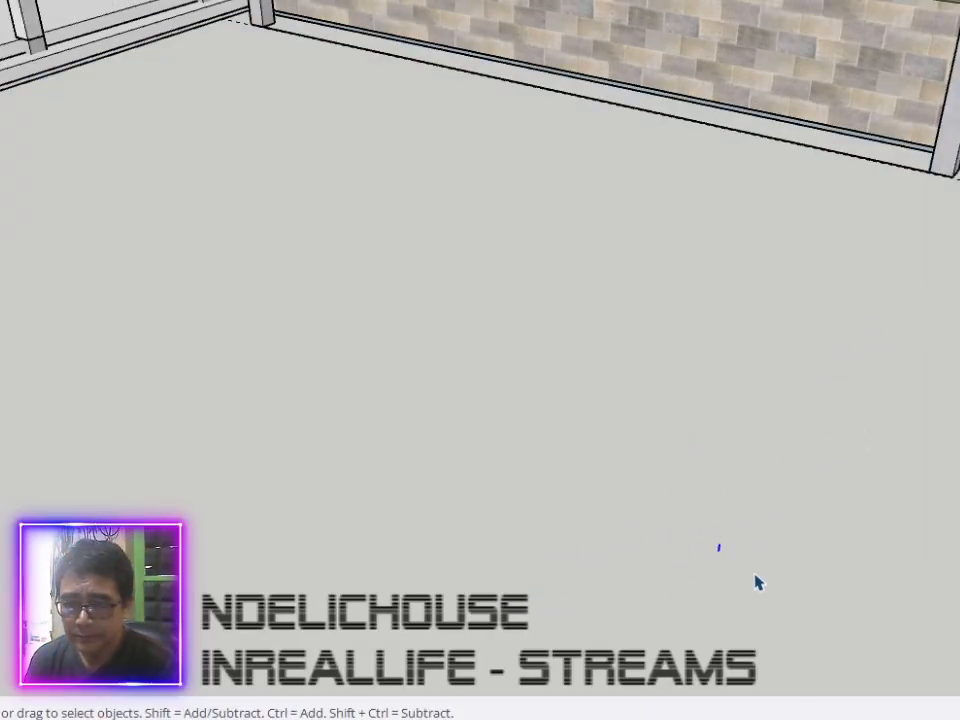
# Unhide the yard floor group.
pyautogui.rightClick(698, 399)
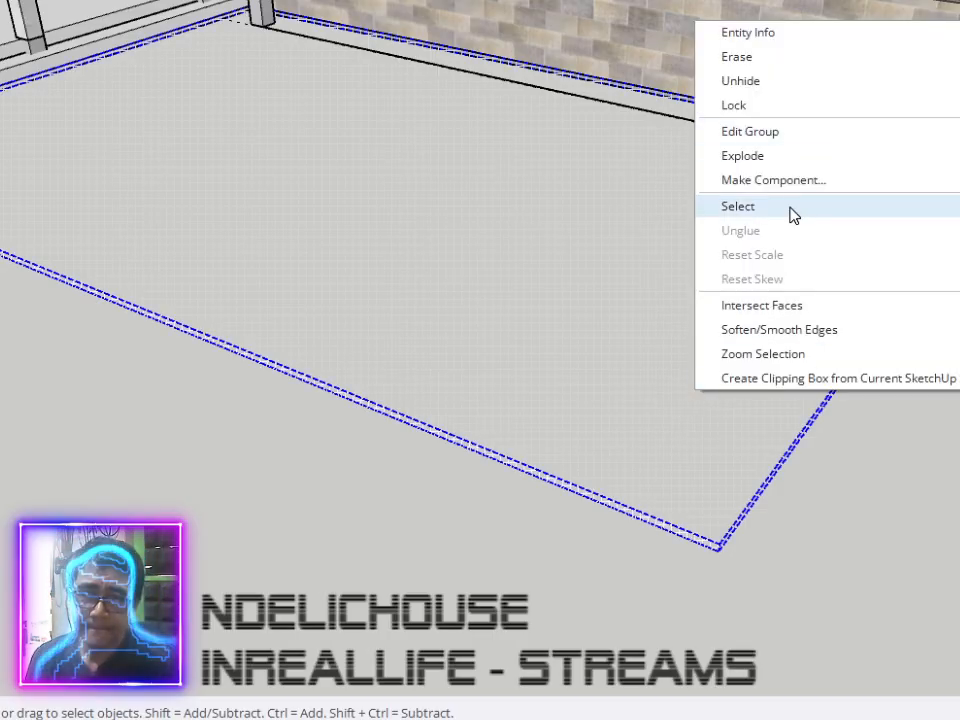
pyautogui.click(784, 92)
pyautogui.press('Escape')
pyautogui.scroll(-3, 840, 355)
pyautogui.moveTo(804, 381)
pyautogui.mouseDown(button='middle')
pyautogui.moveTo(771, 315)
pyautogui.moveTo(603, 357)
pyautogui.mouseUp(button='middle')
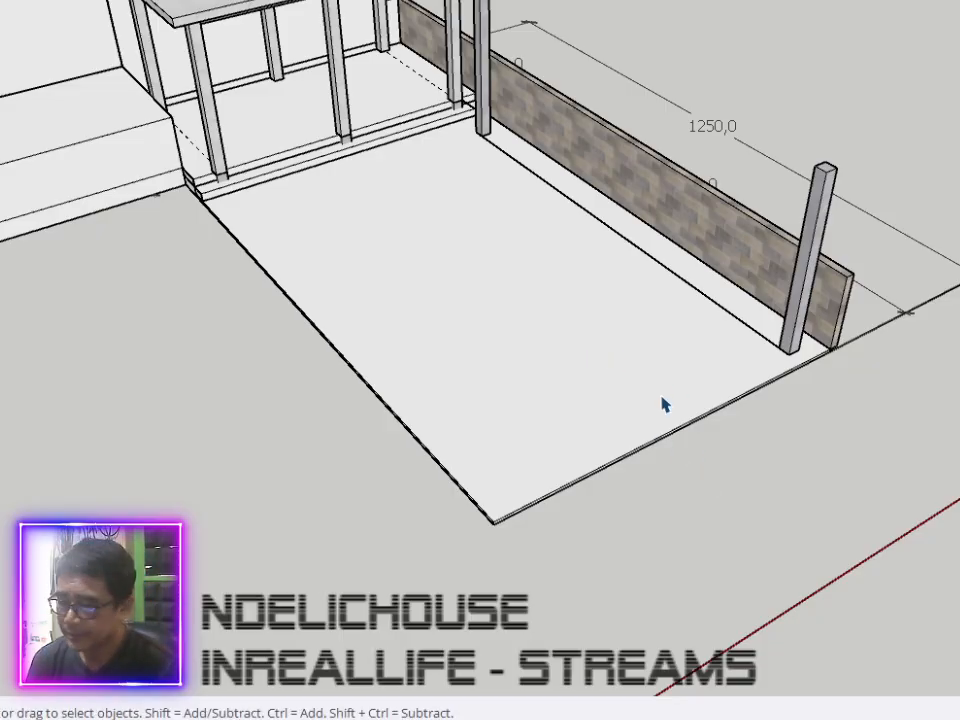
# Try dark cobblestone, grey brick and herringbone paver materials on the yard floor slab.
pyautogui.press('b')
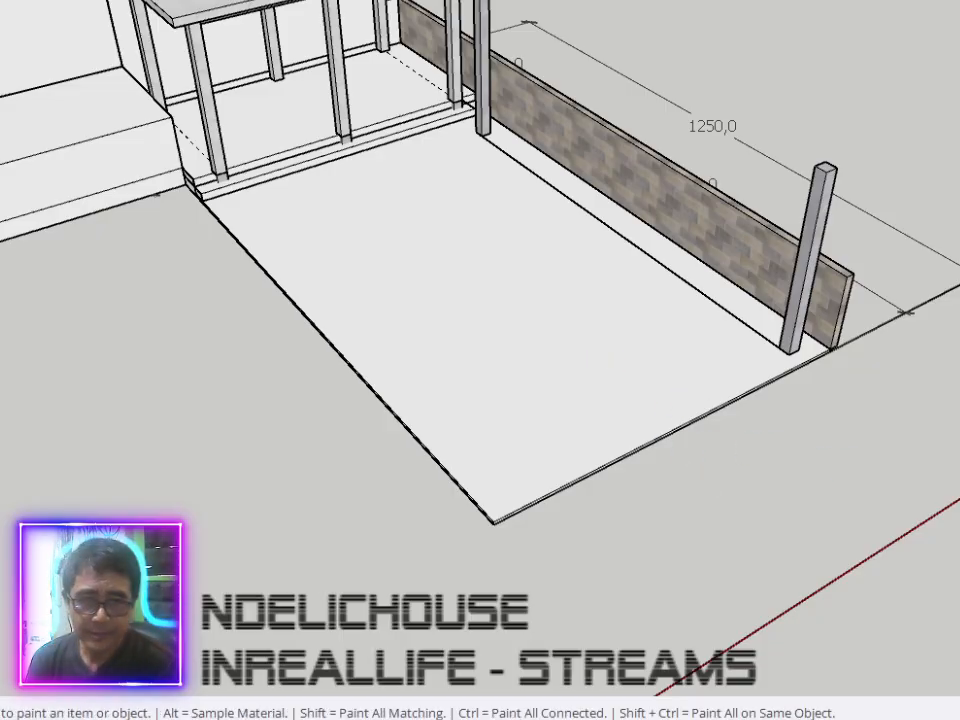
pyautogui.click(716, 339)
pyautogui.press('space')
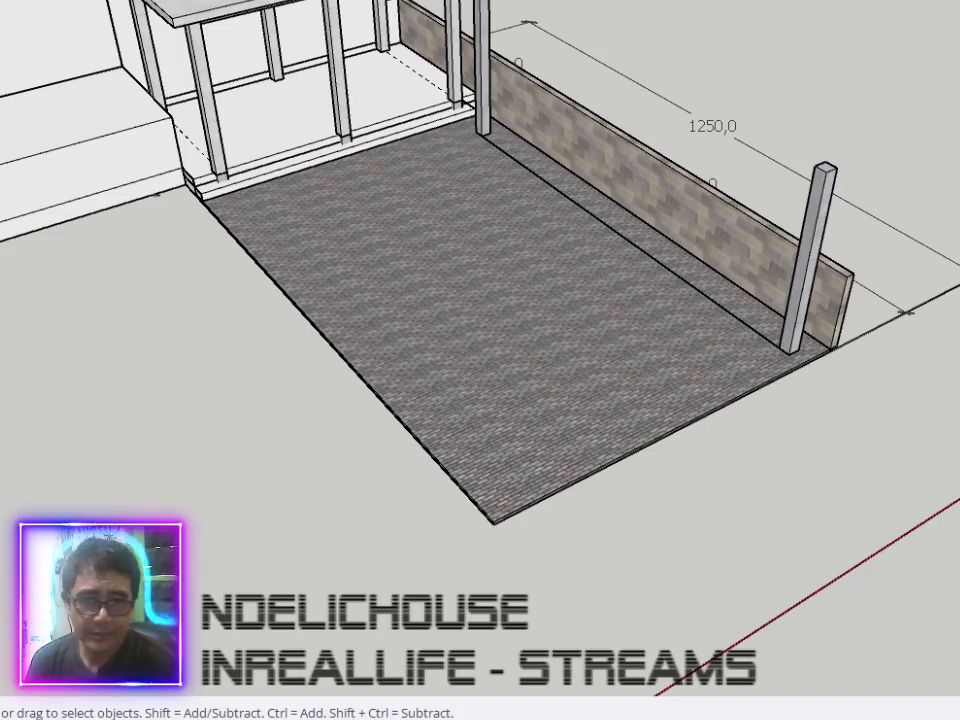
pyautogui.press('b')
pyautogui.click(622, 380)
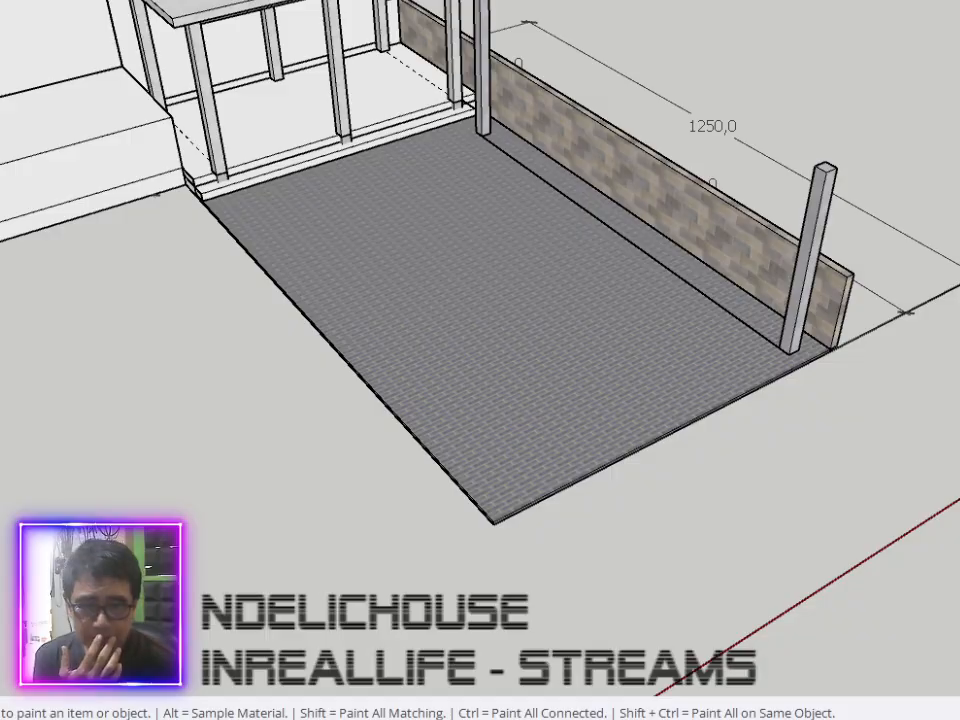
pyautogui.click(742, 398)
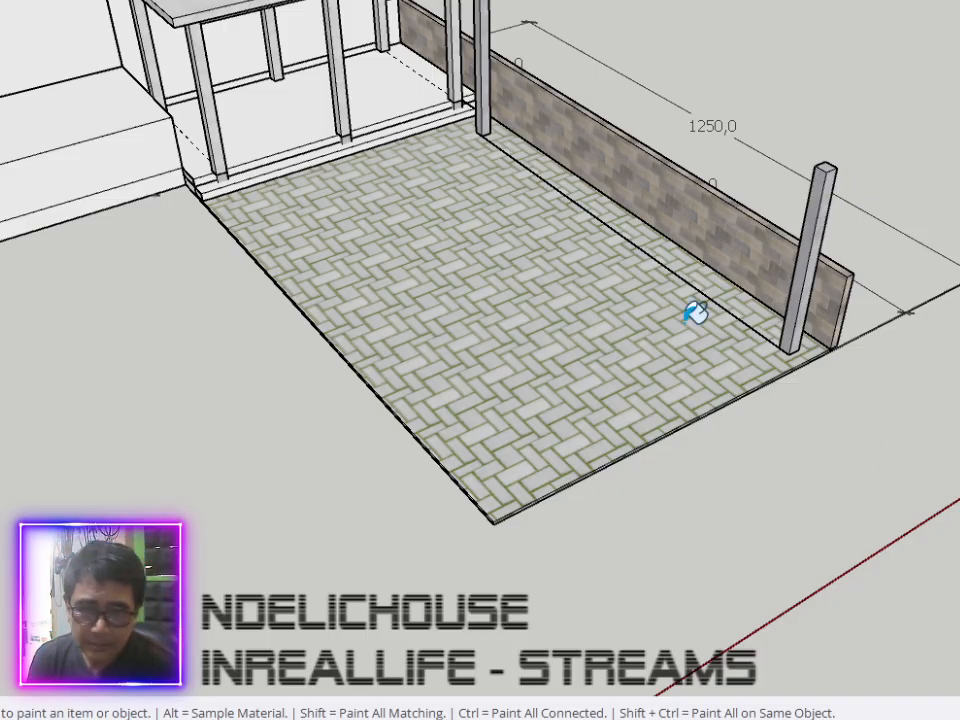
# Paint the yard floor slab with the rectangular running-bond paver material with green grass joints.
pyautogui.click(710, 340)
pyautogui.press('space')
pyautogui.scroll(4, 937, 244)
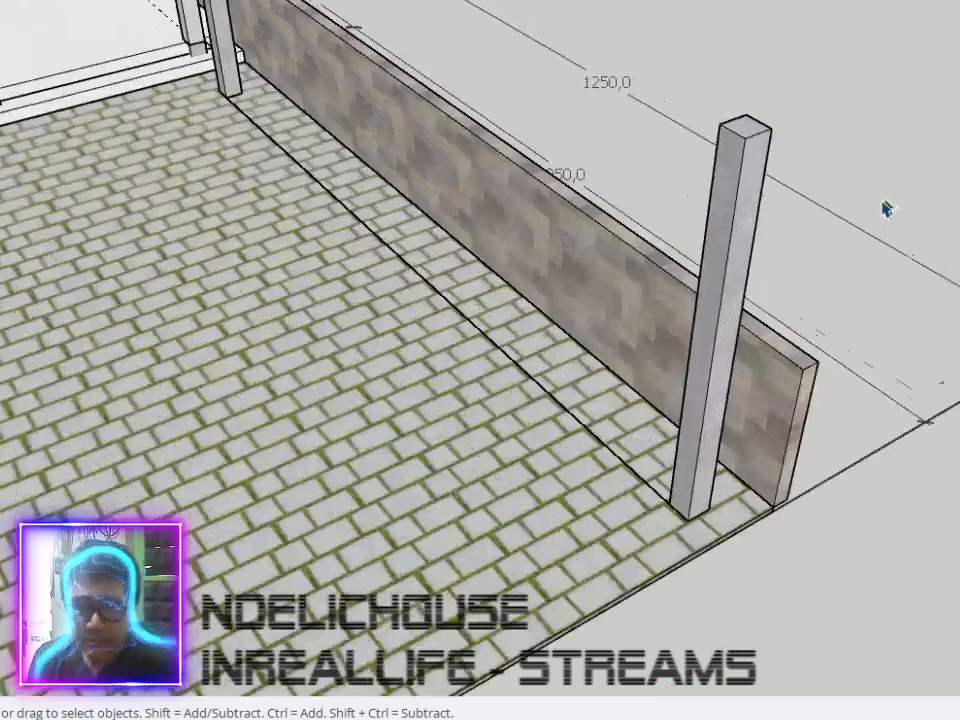
pyautogui.click(544, 394)
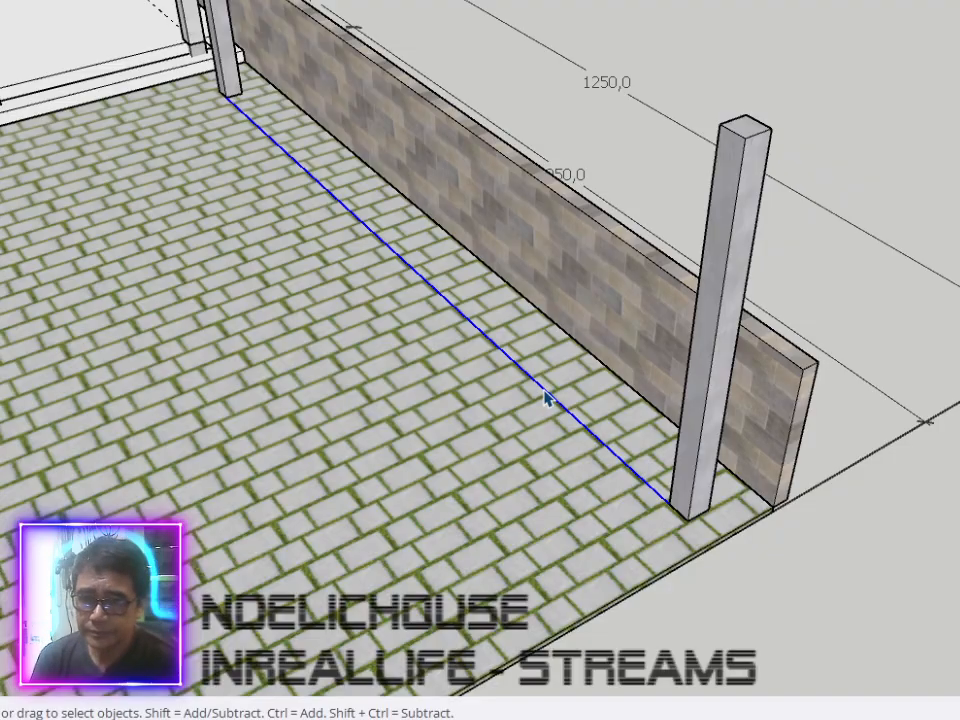
pyautogui.scroll(-3, 544, 394)
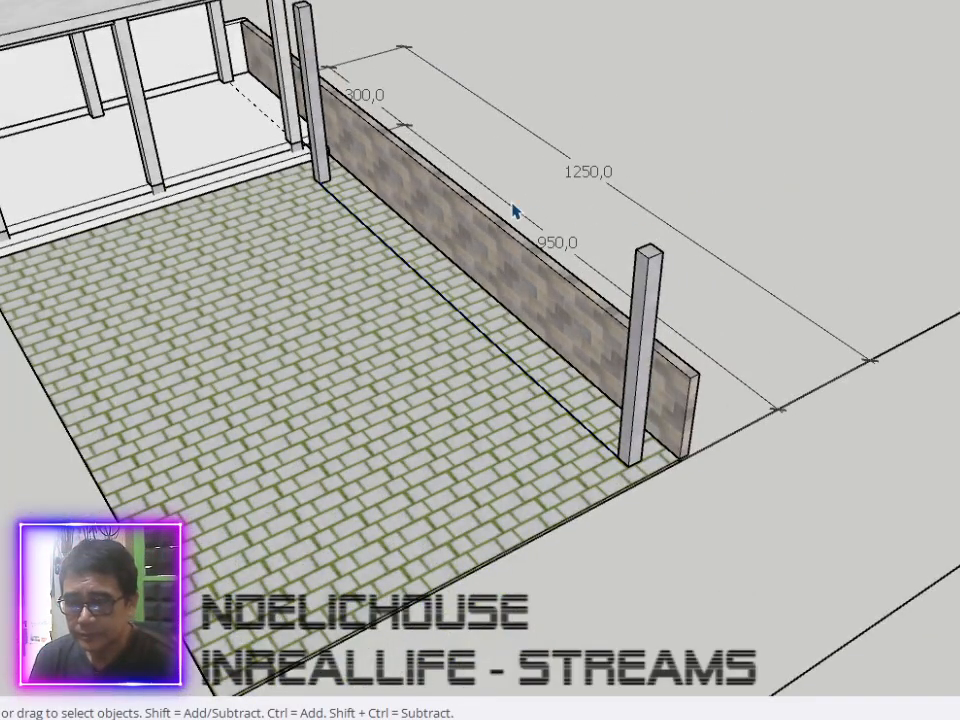
# Paint the porch floor and its front steps with mottled brown-green stone texture.
pyautogui.moveTo(507, 262)
pyautogui.mouseDown(button='middle')
pyautogui.moveTo(484, 336)
pyautogui.moveTo(521, 229)
pyautogui.moveTo(575, 225)
pyautogui.mouseUp(button='middle')
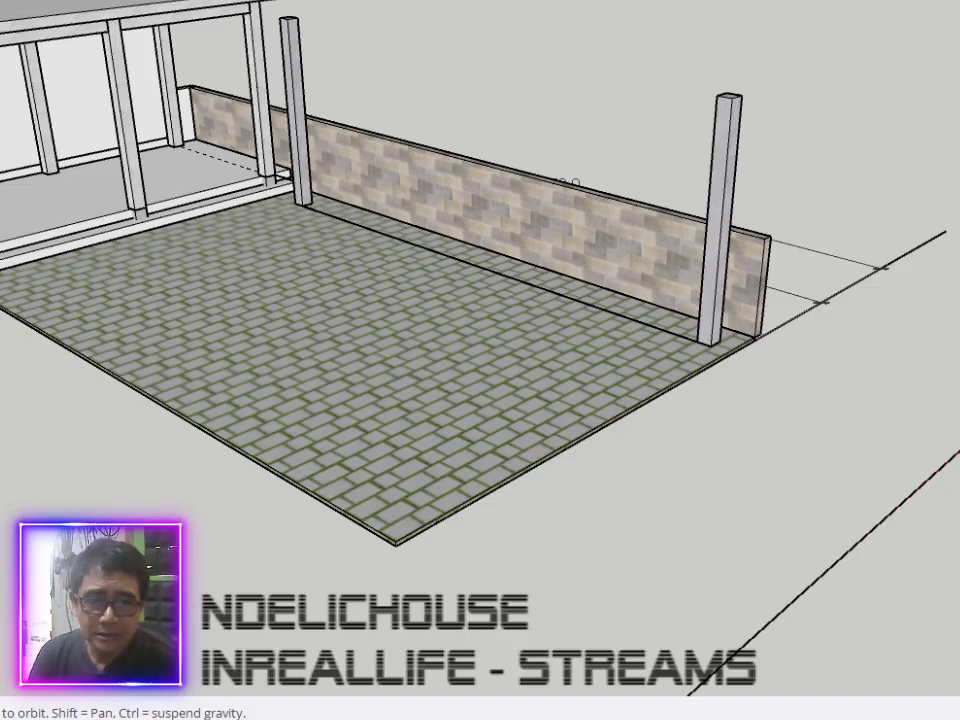
pyautogui.press('b')
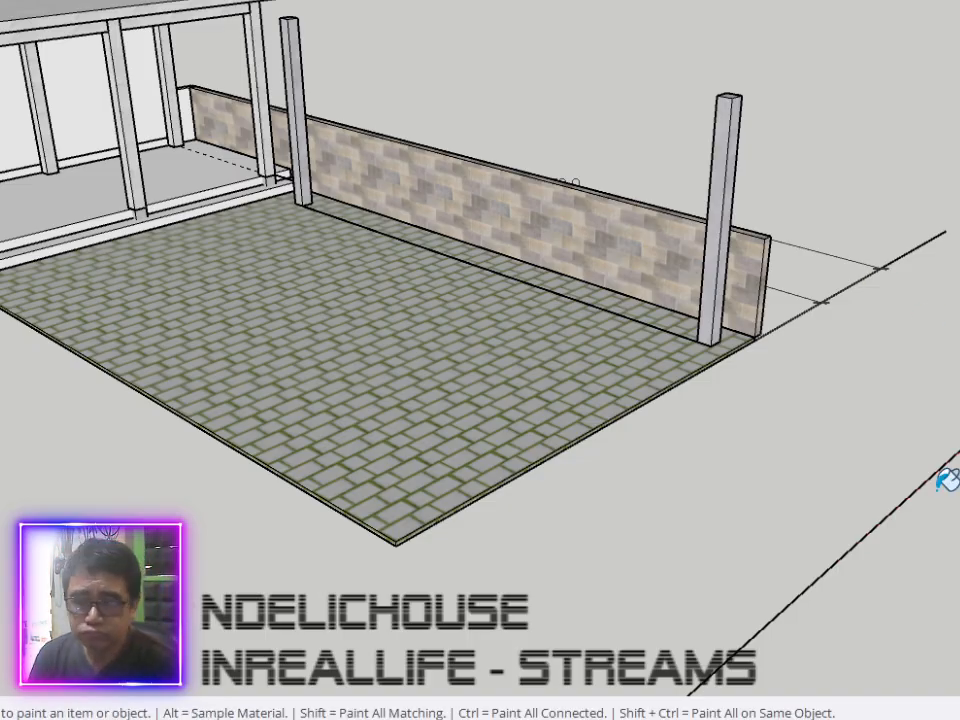
pyautogui.click(90, 195)
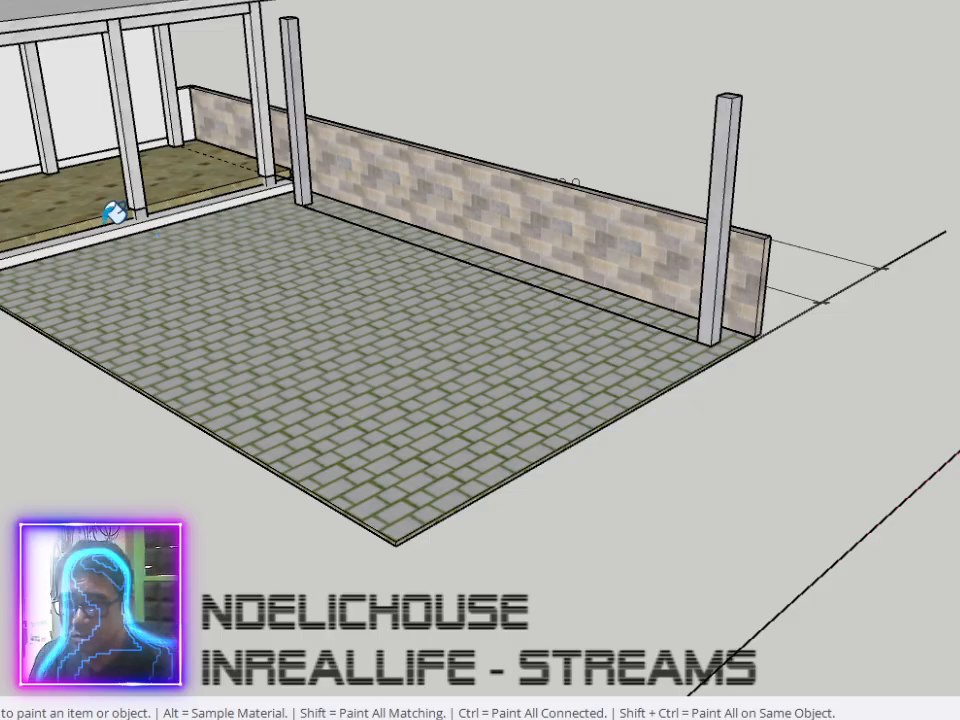
pyautogui.scroll(3, 107, 218)
pyautogui.press('space')
pyautogui.scroll(-6, 285, 270)
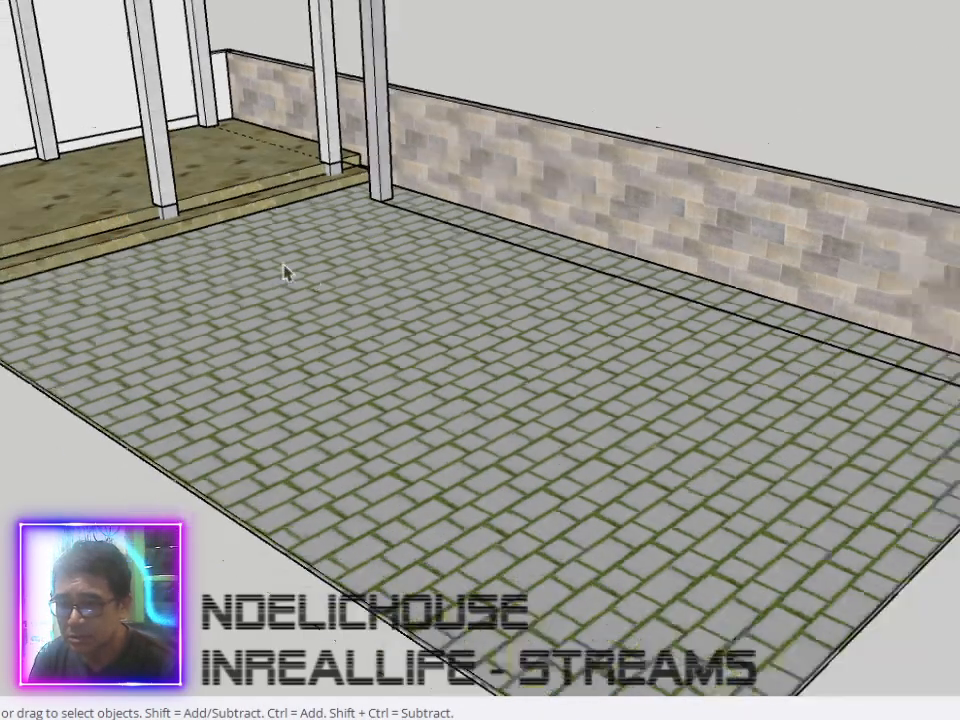
# Draw a straight line connecting the tops of the two posts along the brick wall.
pyautogui.moveTo(289, 272)
pyautogui.mouseDown(button='middle')
pyautogui.moveTo(349, 371)
pyautogui.moveTo(412, 428)
pyautogui.moveTo(375, 354)
pyautogui.moveTo(375, 283)
pyautogui.moveTo(407, 240)
pyautogui.moveTo(414, 161)
pyautogui.moveTo(343, 144)
pyautogui.moveTo(204, 157)
pyautogui.moveTo(274, 201)
pyautogui.moveTo(606, 206)
pyautogui.moveTo(591, 199)
pyautogui.moveTo(553, 244)
pyautogui.moveTo(531, 300)
pyautogui.moveTo(531, 207)
pyautogui.moveTo(536, 285)
pyautogui.mouseUp(button='middle')
pyautogui.scroll(3, 604, 186)
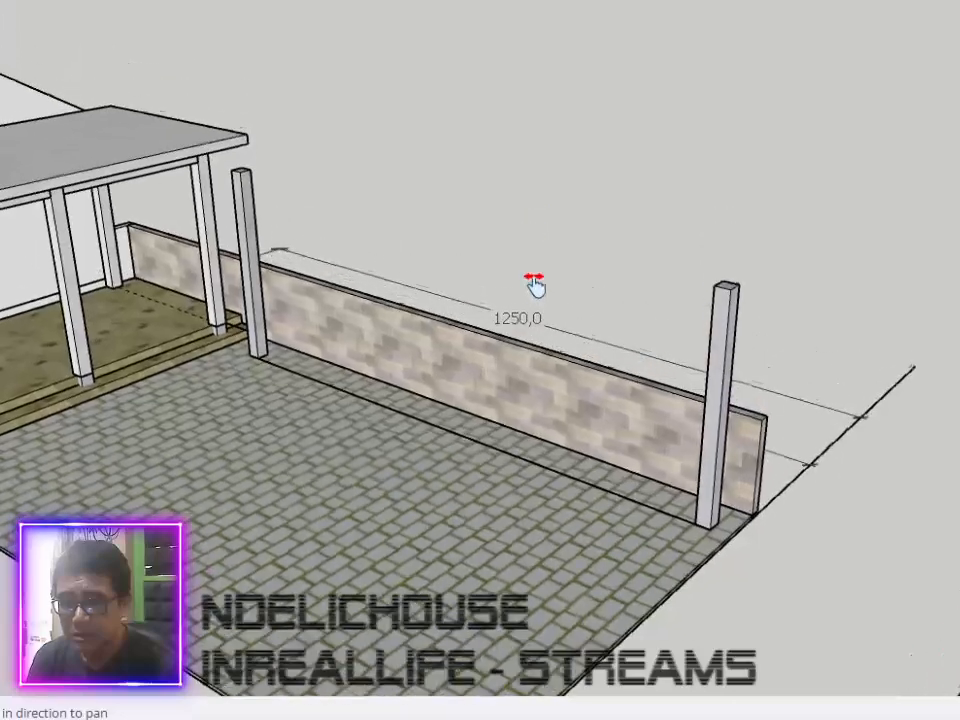
pyautogui.scroll(1, 520, 280)
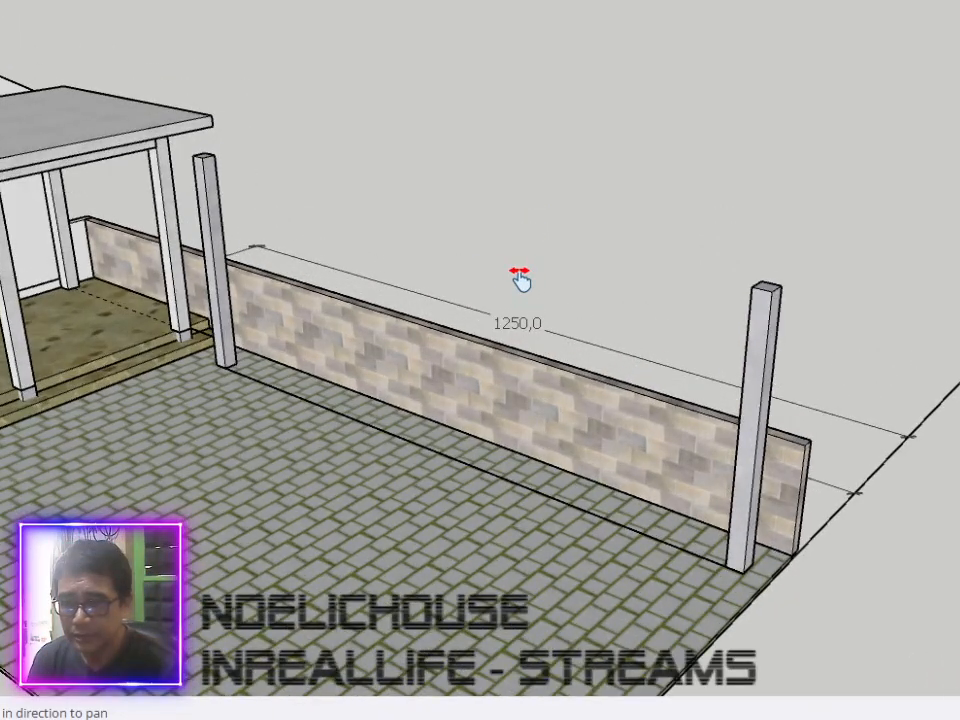
pyautogui.press('l')
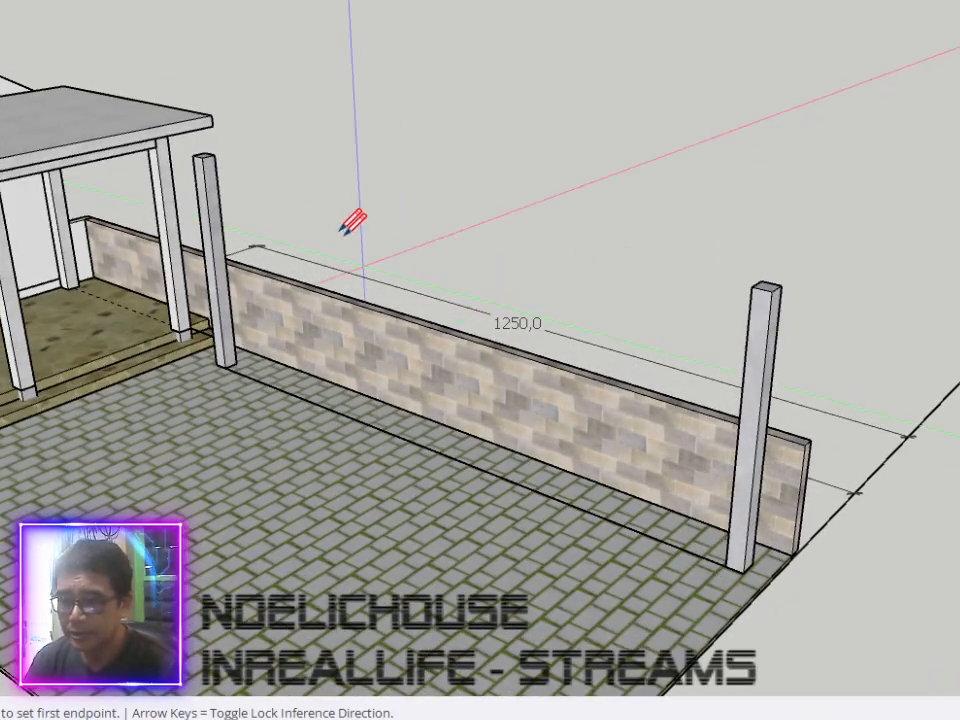
pyautogui.click(203, 158)
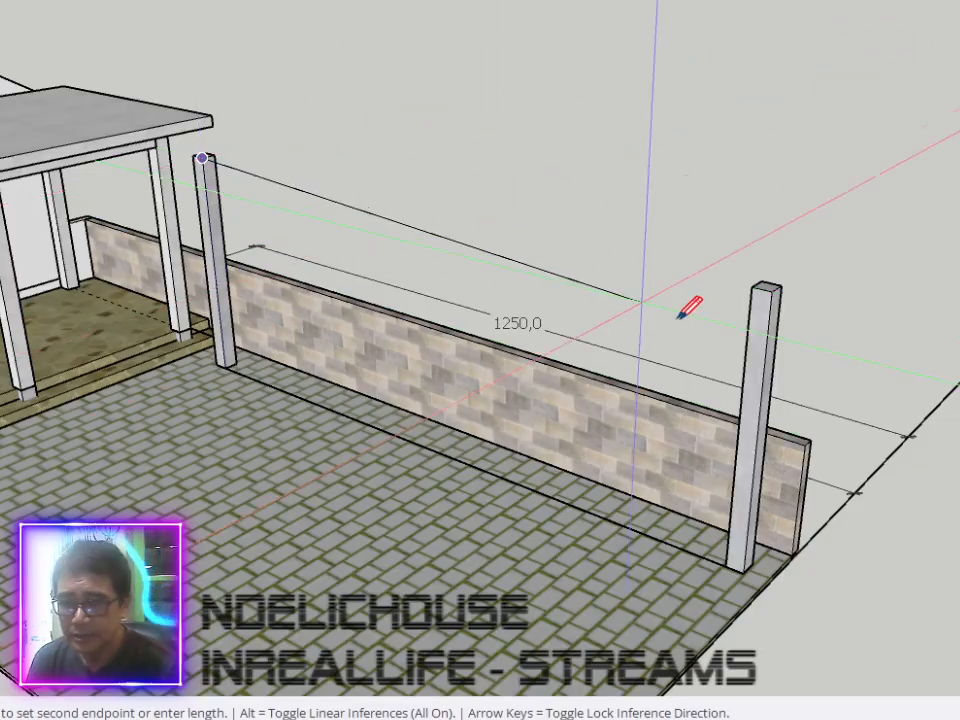
pyautogui.click(755, 283)
pyautogui.press('space')
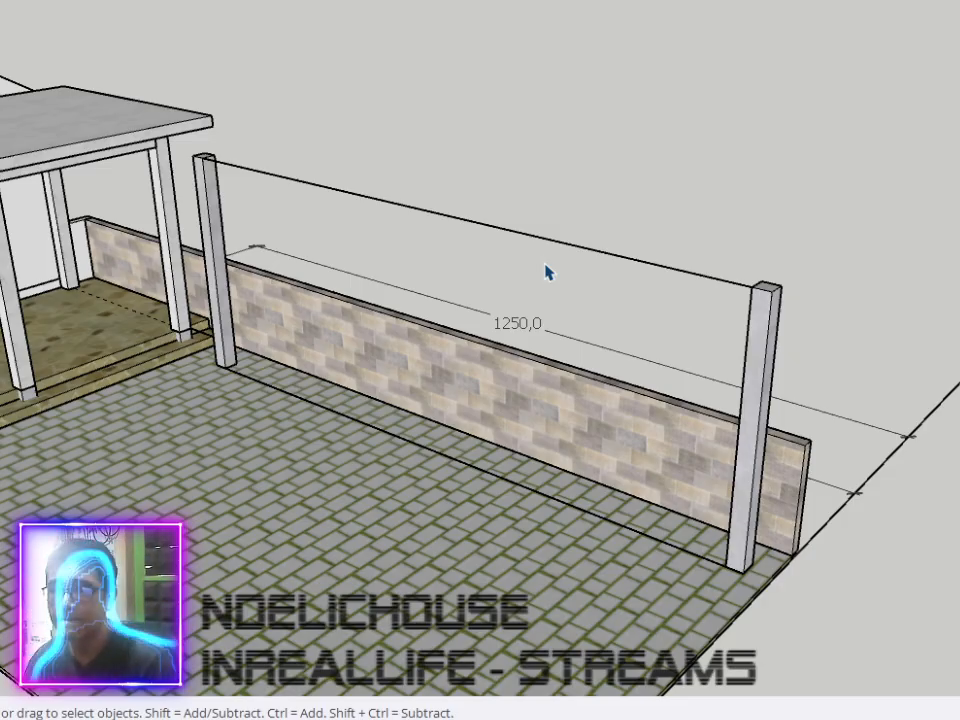
pyautogui.scroll(-4, 548, 272)
pyautogui.moveTo(553, 266)
pyautogui.mouseDown(button='middle')
pyautogui.moveTo(514, 210)
pyautogui.moveTo(463, 180)
pyautogui.moveTo(328, 294)
pyautogui.moveTo(257, 304)
pyautogui.moveTo(383, 338)
pyautogui.mouseUp(button='middle')
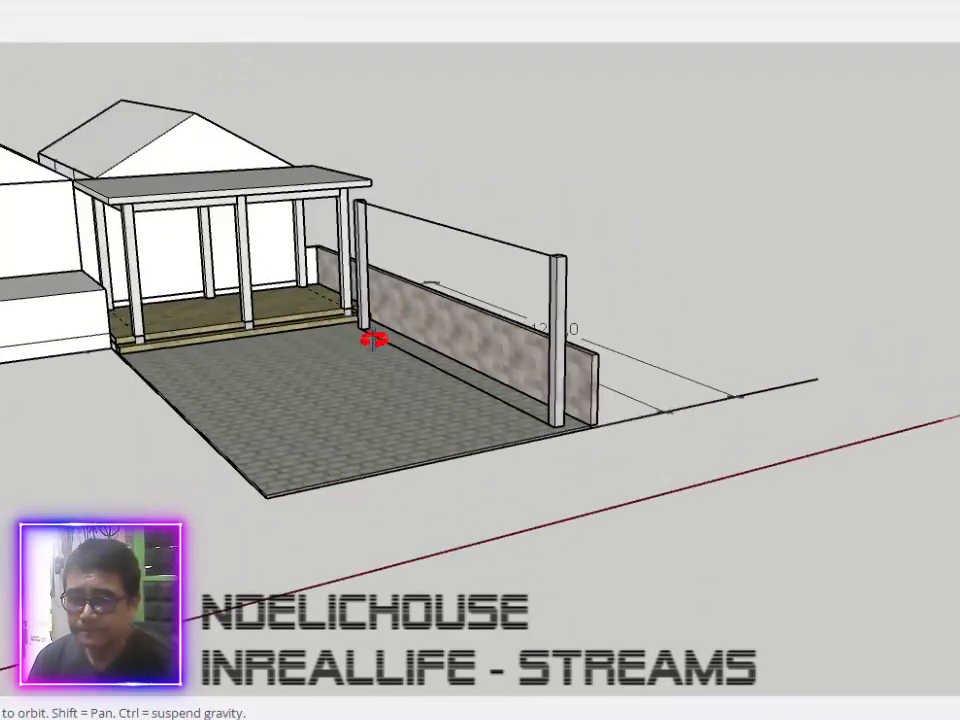
pyautogui.scroll(6, 365, 335)
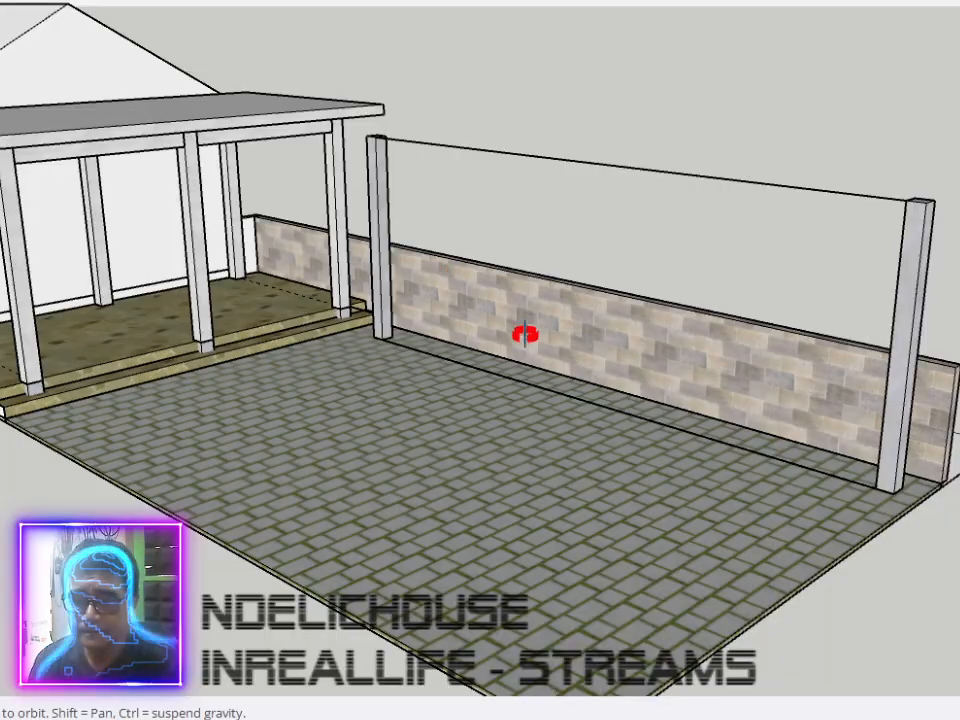
pyautogui.scroll(3, 617, 390)
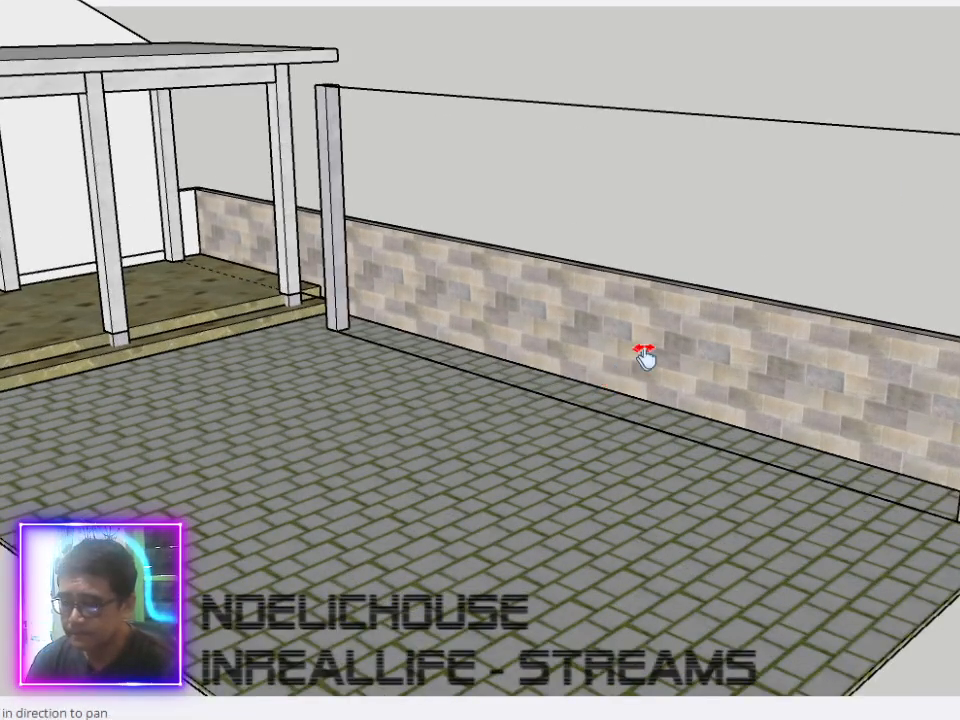